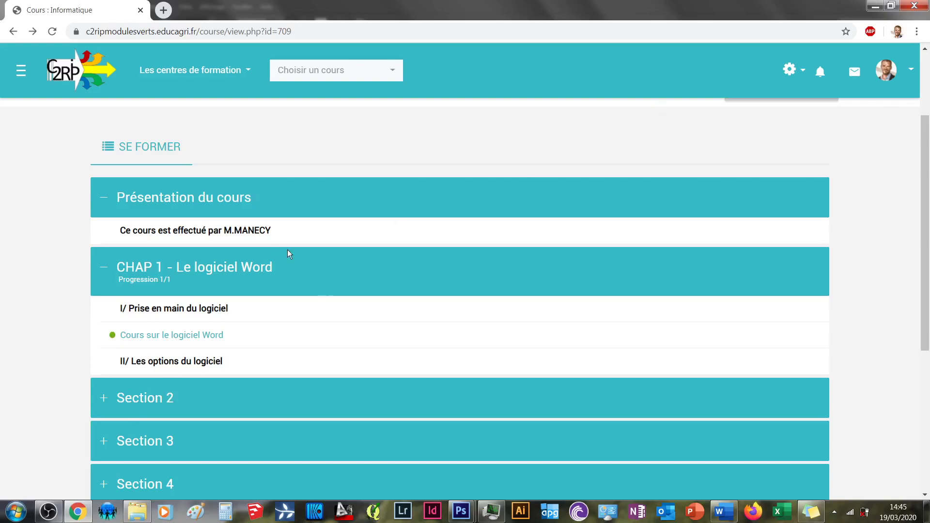
Turn on course editing and add a Devoir activity to the section CHAP 1 - Le logiciel Word
{"action": "scroll", "coordinate": [742, 130], "scroll_direction": "up", "scroll_amount": 3}
{"action": "left_click", "coordinate": [768, 219]}
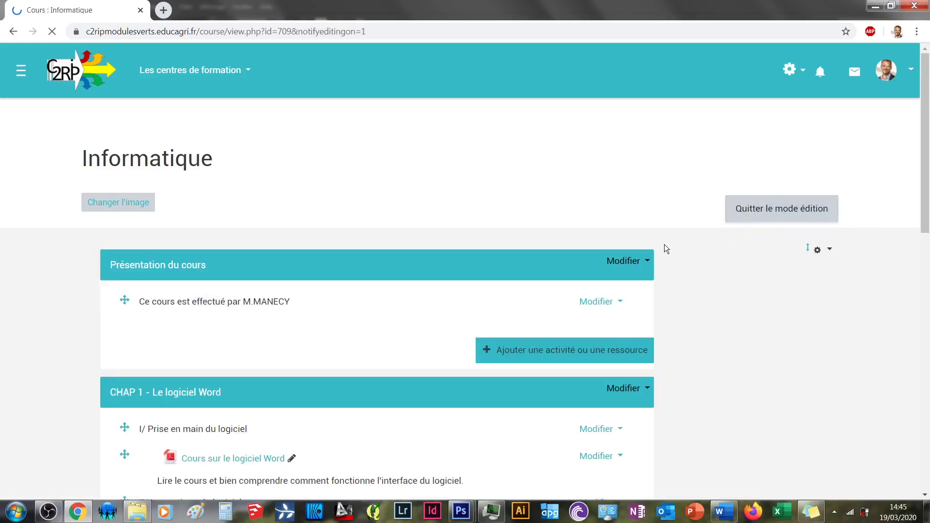
{"action": "scroll", "coordinate": [588, 253], "scroll_direction": "down", "scroll_amount": 1}
{"action": "scroll", "coordinate": [588, 249], "scroll_direction": "down", "scroll_amount": 1}
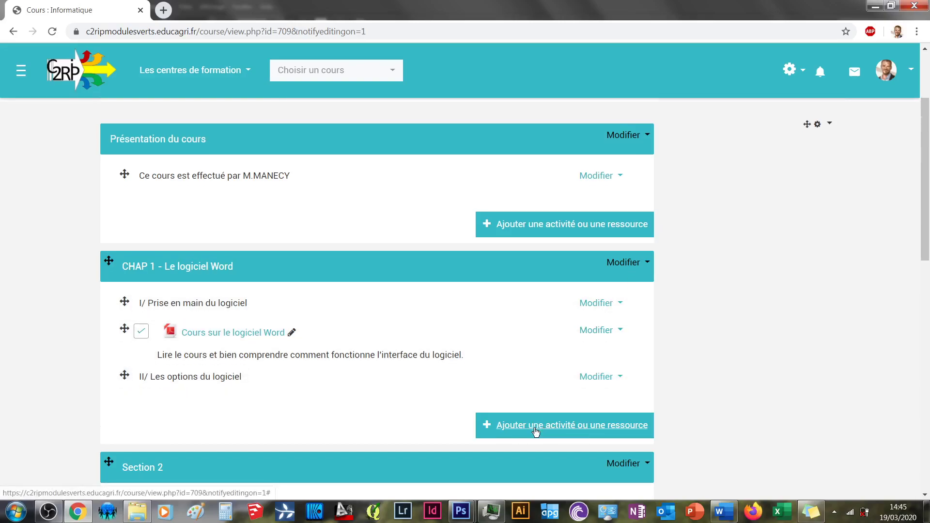
{"action": "left_click", "coordinate": [535, 430]}
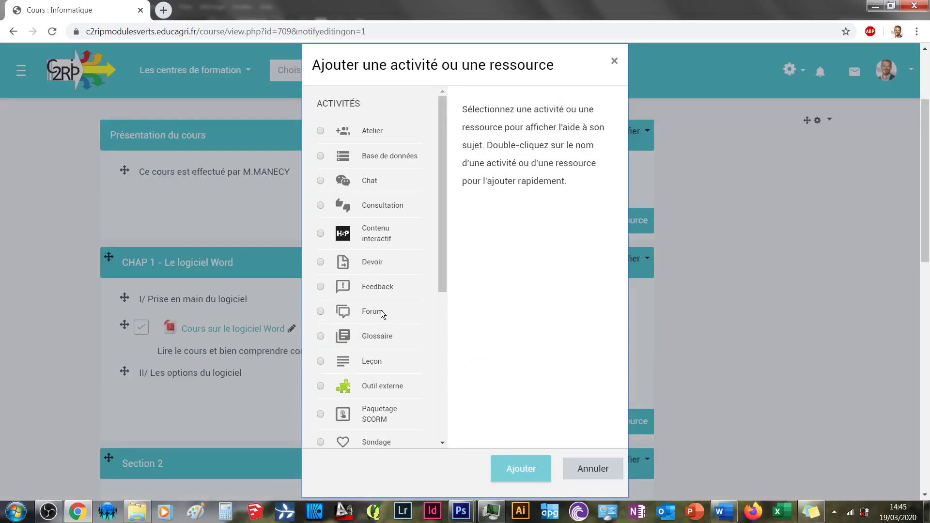
{"action": "scroll", "coordinate": [380, 310], "scroll_direction": "down", "scroll_amount": 5}
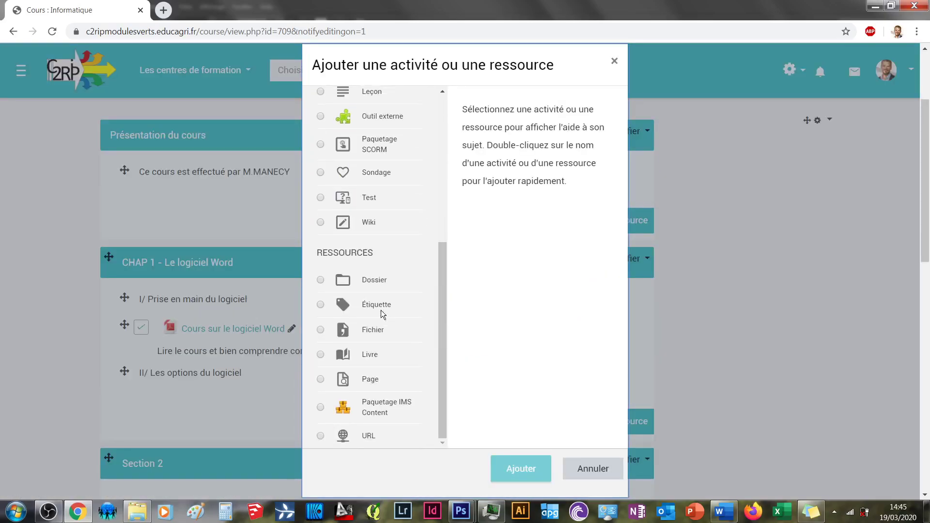
{"action": "scroll", "coordinate": [380, 310], "scroll_direction": "up", "scroll_amount": 5}
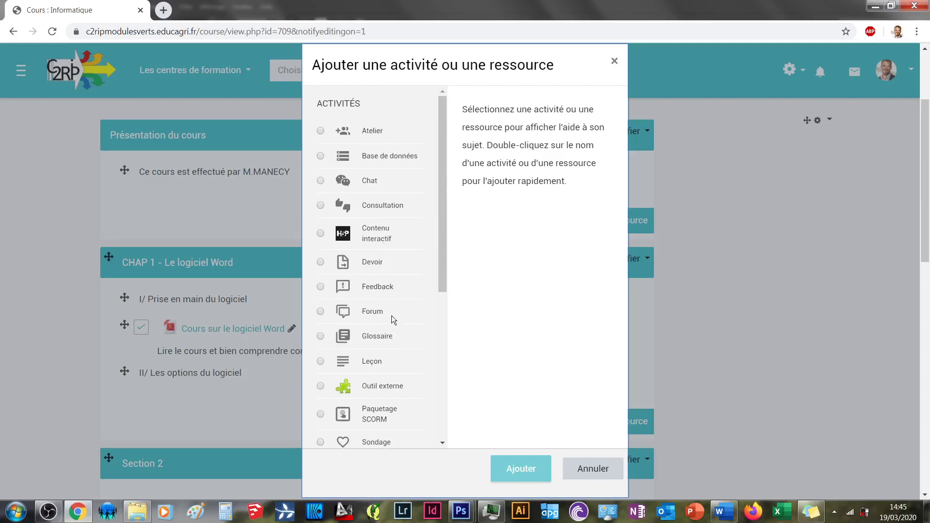
{"action": "left_click", "coordinate": [321, 263]}
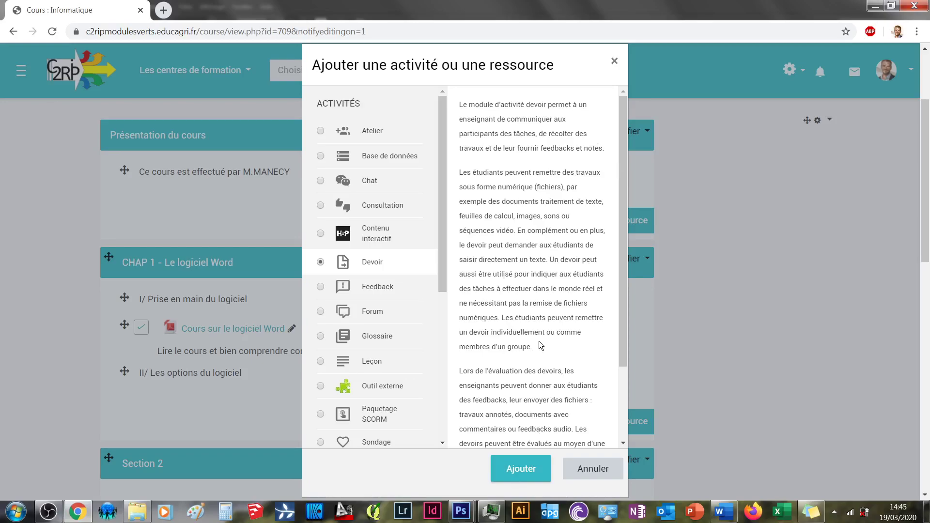
{"action": "left_click", "coordinate": [540, 470]}
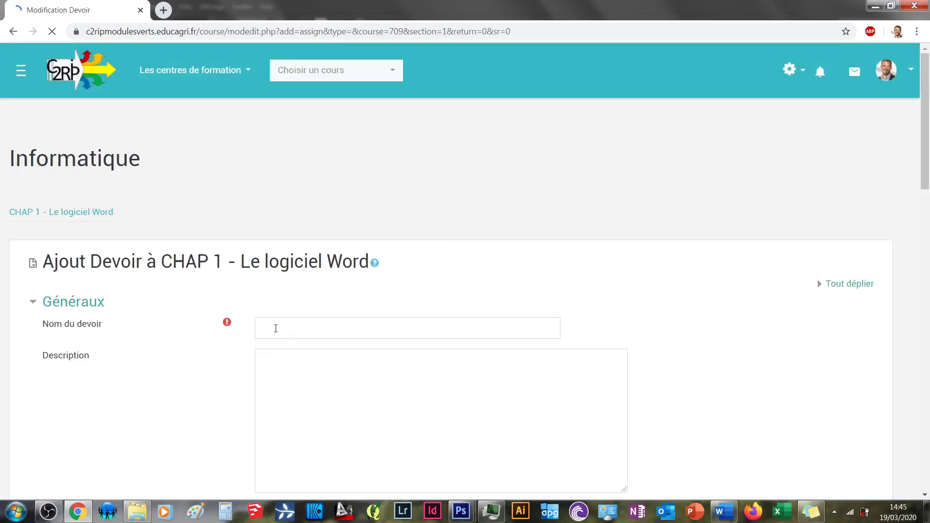
Name the assignment "Exercice d'application logiciel Word", correcting the spelling
{"action": "left_click", "coordinate": [283, 329]}
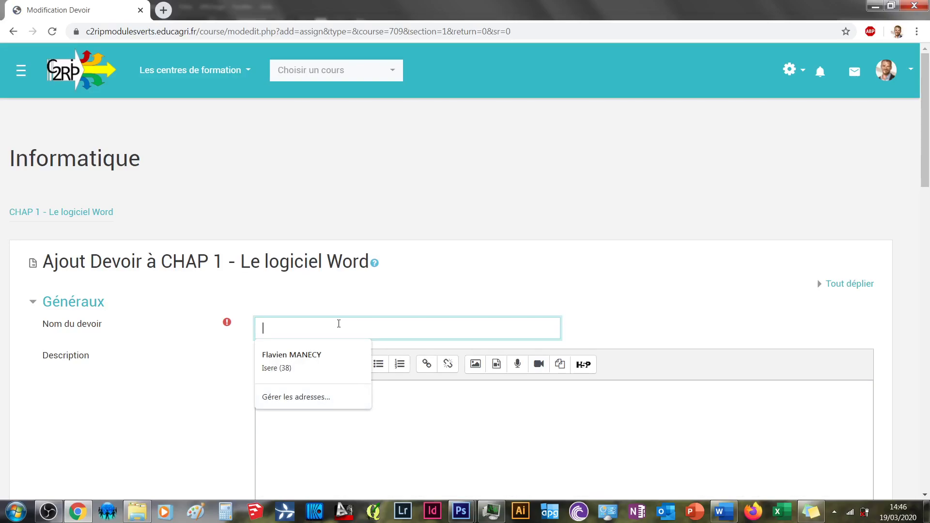
{"action": "type", "text": "Exxer"}
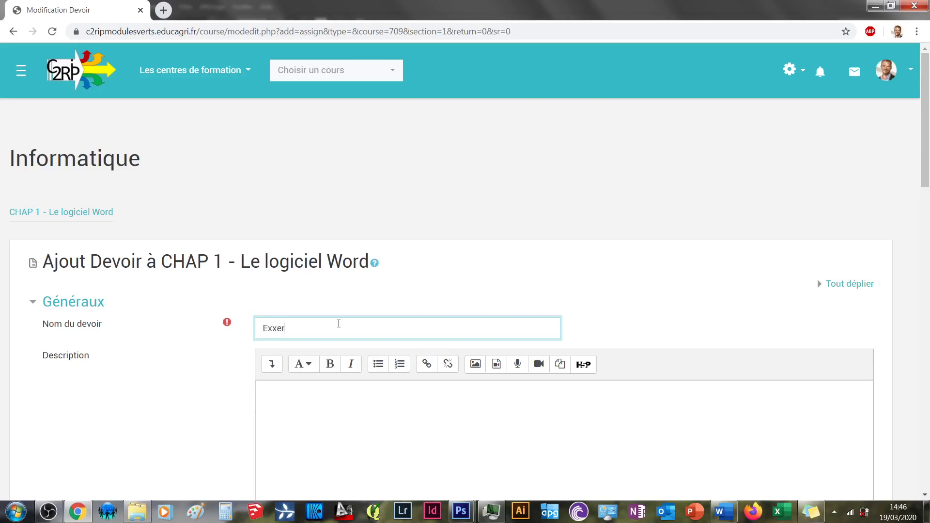
{"action": "type", "text": "cice d'aplication logie"}
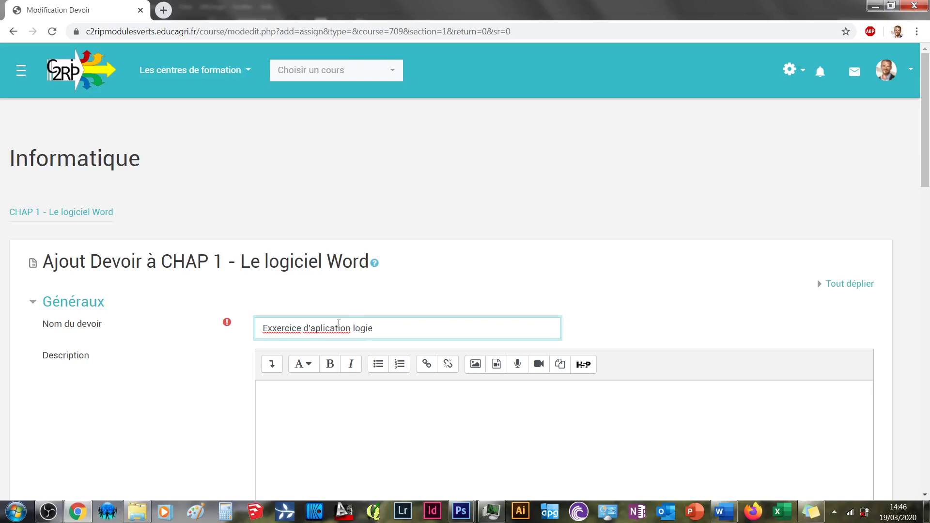
{"action": "key", "text": "BackSpace"}
{"action": "type", "text": "ciel Word"}
{"action": "right_click", "coordinate": [338, 324]}
{"action": "left_click", "coordinate": [368, 334]}
{"action": "left_click", "coordinate": [282, 328]}
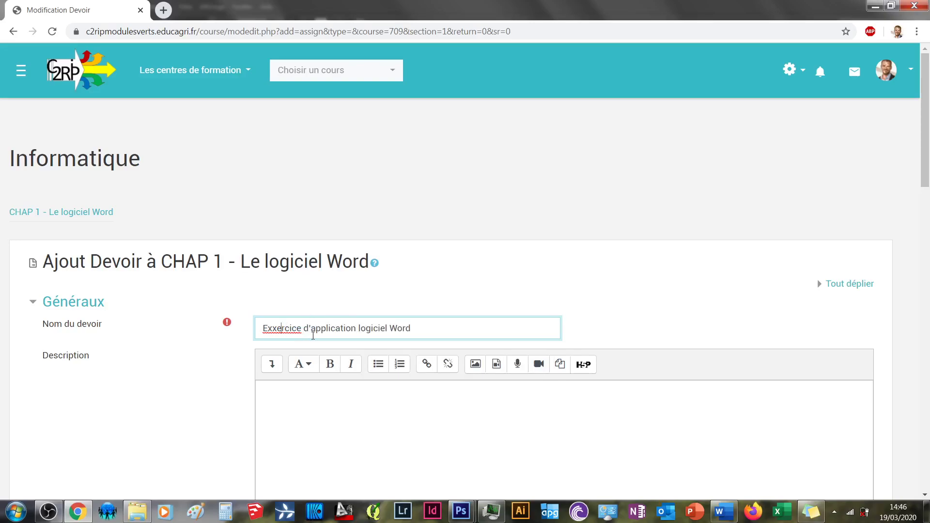
{"action": "right_click", "coordinate": [301, 332]}
{"action": "left_click", "coordinate": [319, 334]}
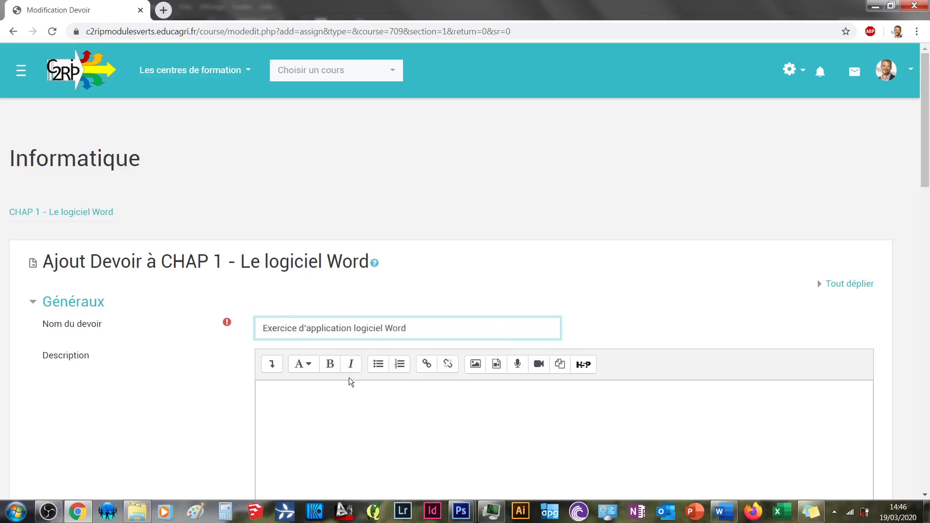
Write "Lire les consignes, et rendre l'exercice pour le lundi 25 mars." in the assignment description
{"action": "left_click", "coordinate": [257, 383]}
{"action": "scroll", "coordinate": [307, 395], "scroll_direction": "down", "scroll_amount": 3}
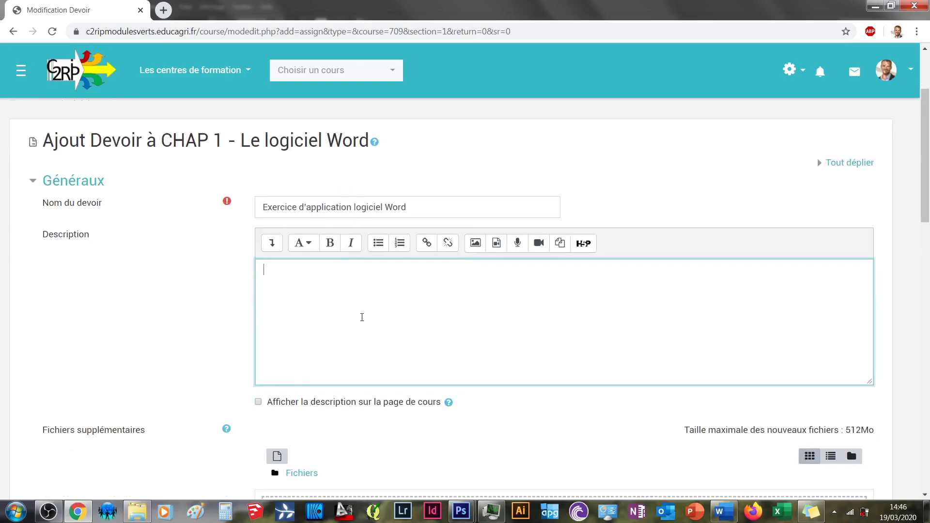
{"action": "type", "text": "Lire les consignes, et rendre le do"}
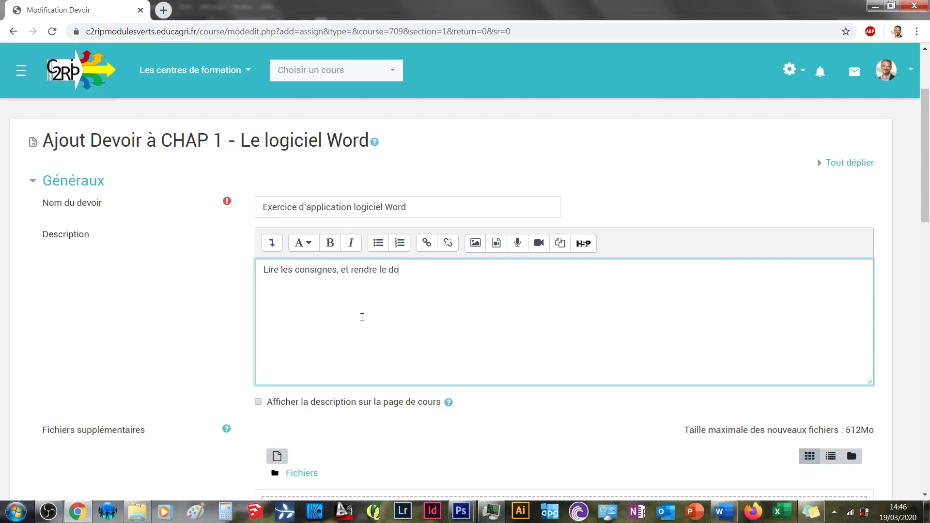
{"action": "key", "text": "BackSpace"}
{"action": "key", "text": "BackSpace"}
{"action": "key", "text": "BackSpace"}
{"action": "key", "text": "BackSpace"}
{"action": "type", "text": "'exercice pour le lundi 15"}
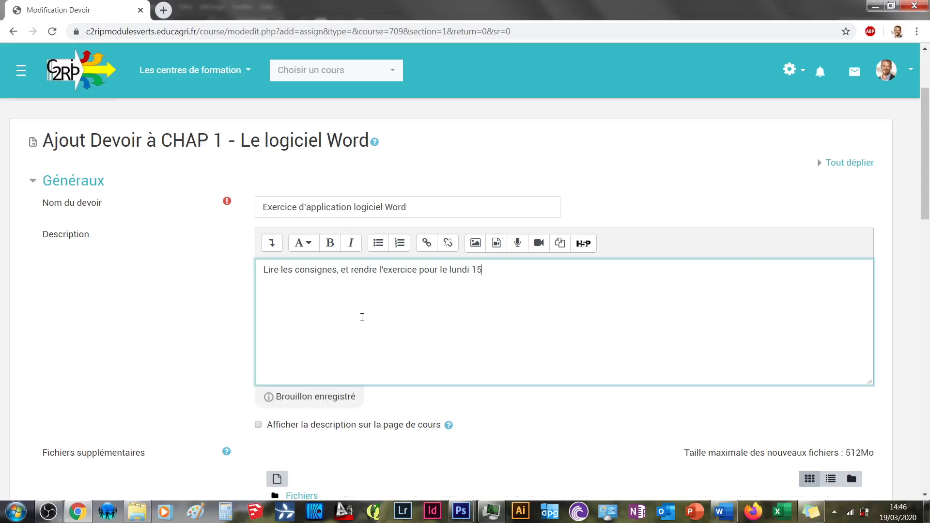
{"action": "key", "text": "BackSpace"}
{"action": "key", "text": "BackSpace"}
{"action": "type", "text": "2"}
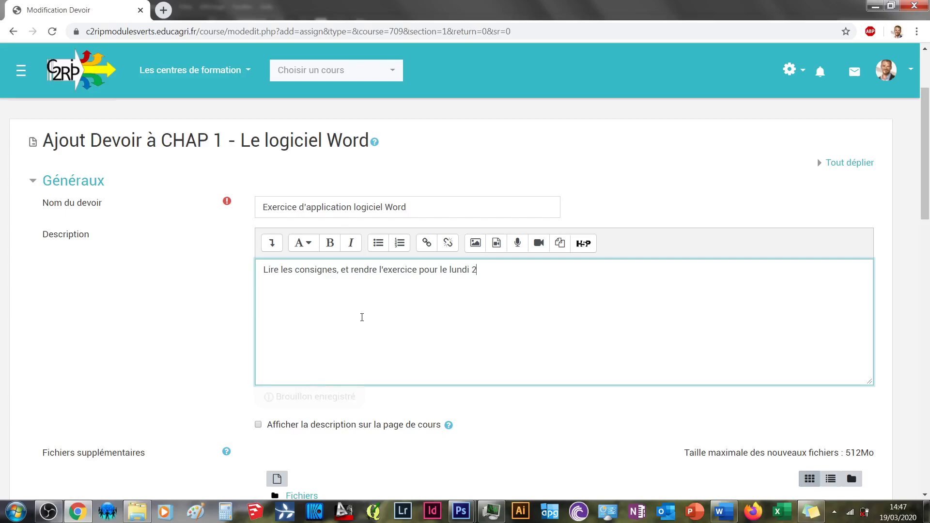
{"action": "type", "text": "5 mars."}
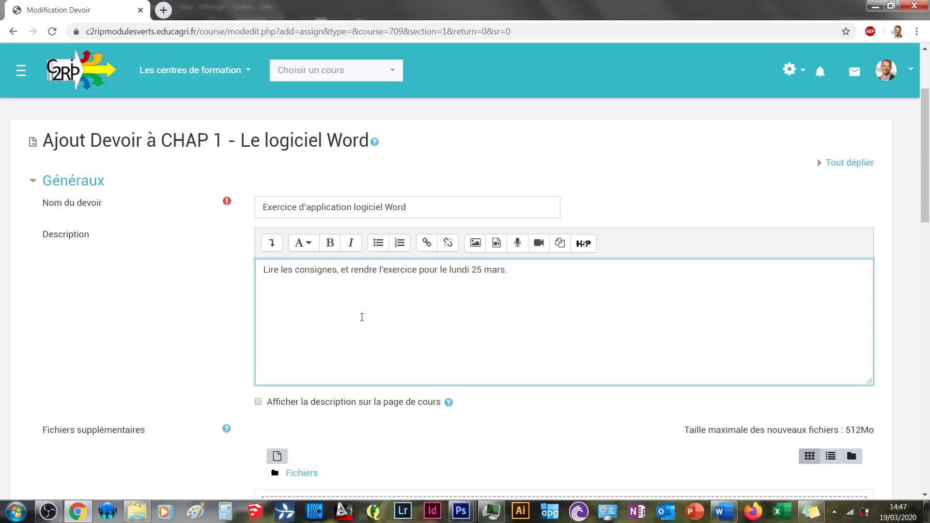
Add the description line "Ce devoir sera noter sur 5 pts ...." and enable showing the description on the course page
{"action": "type", "text": "Ce devoir sera noter sur 5"}
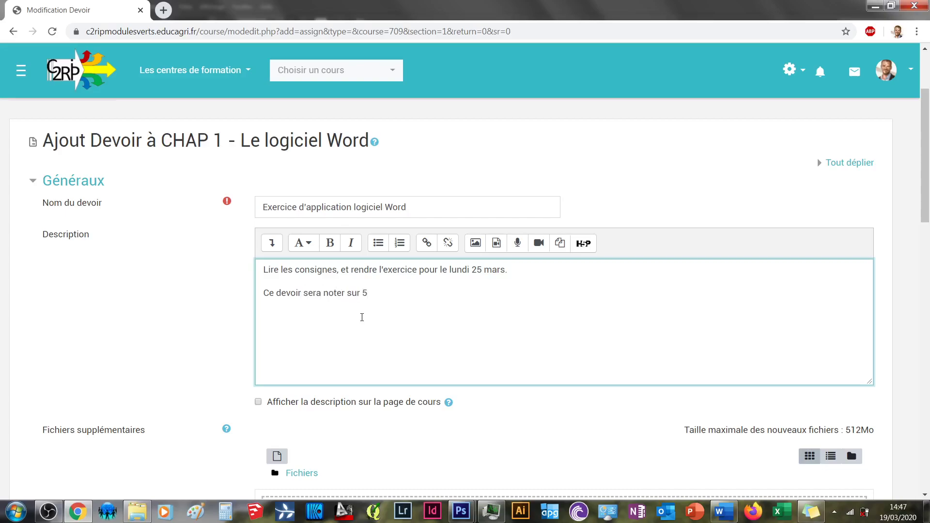
{"action": "type", "text": " pt"}
{"action": "key", "text": "BackSpace"}
{"action": "key", "text": "BackSpace"}
{"action": "type", "text": "pt .."}
{"action": "left_click", "coordinate": [378, 295]}
{"action": "type", "text": "s"}
{"action": "scroll", "coordinate": [382, 306], "scroll_direction": "down", "scroll_amount": 4}
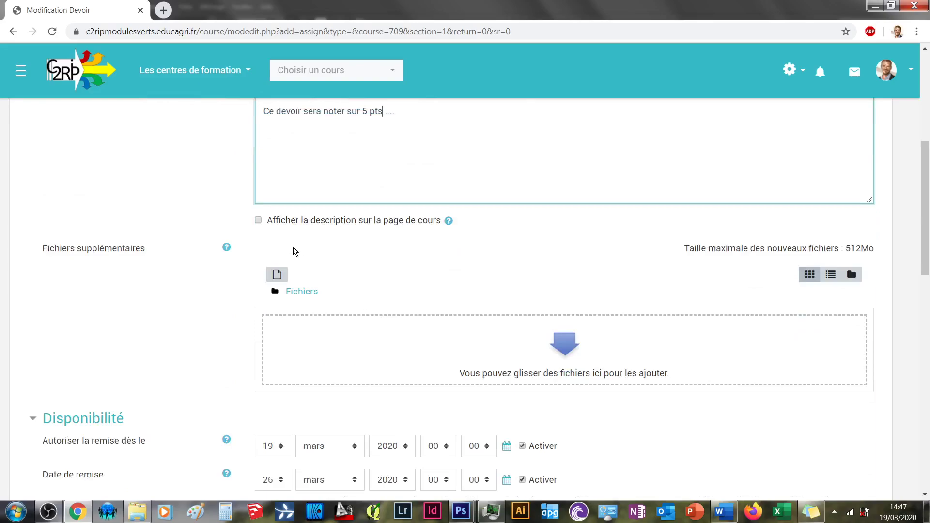
{"action": "left_click", "coordinate": [258, 221]}
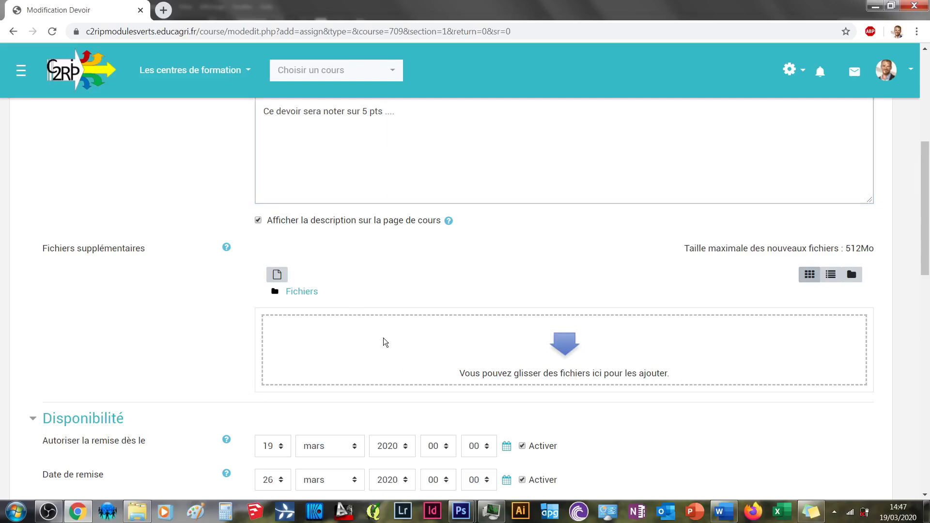
Upload Capture.pdf from the 02-Vidéo folder as an additional file of the assignment
{"action": "left_click", "coordinate": [537, 363]}
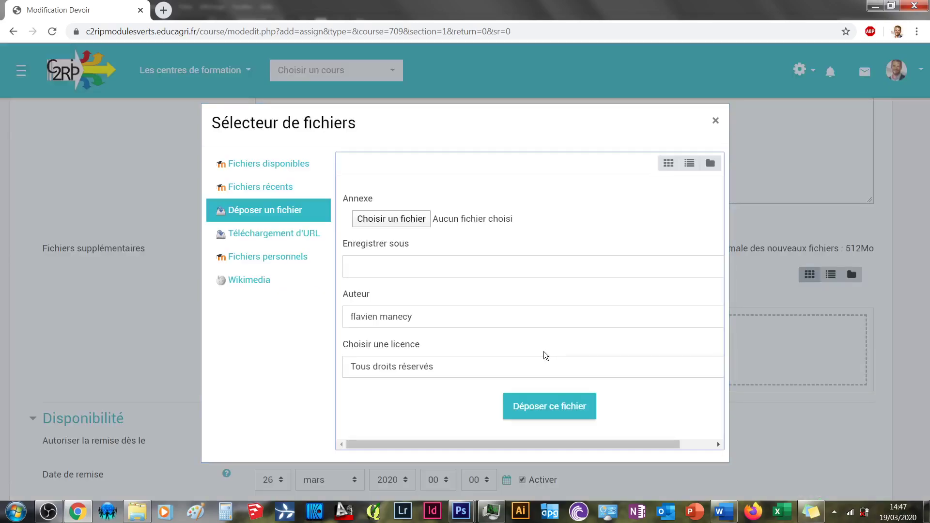
{"action": "left_click", "coordinate": [392, 219]}
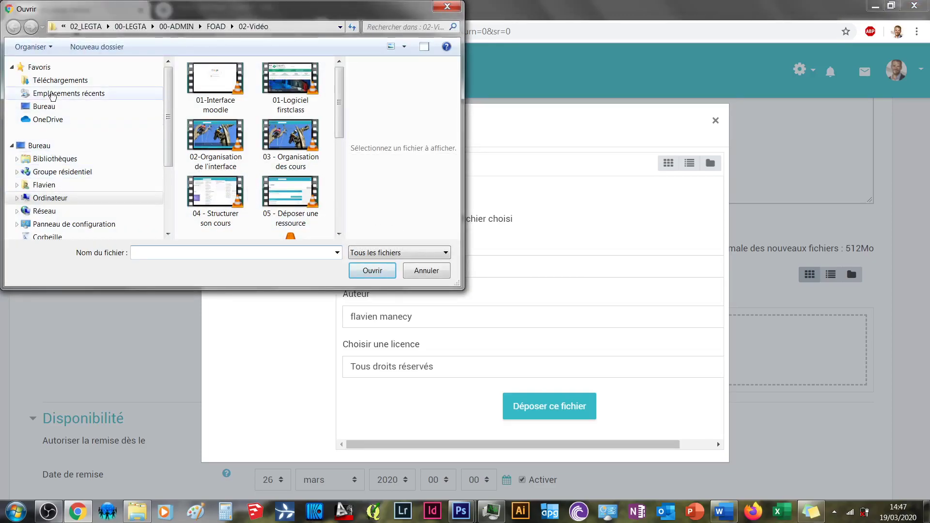
{"action": "left_click", "coordinate": [59, 94]}
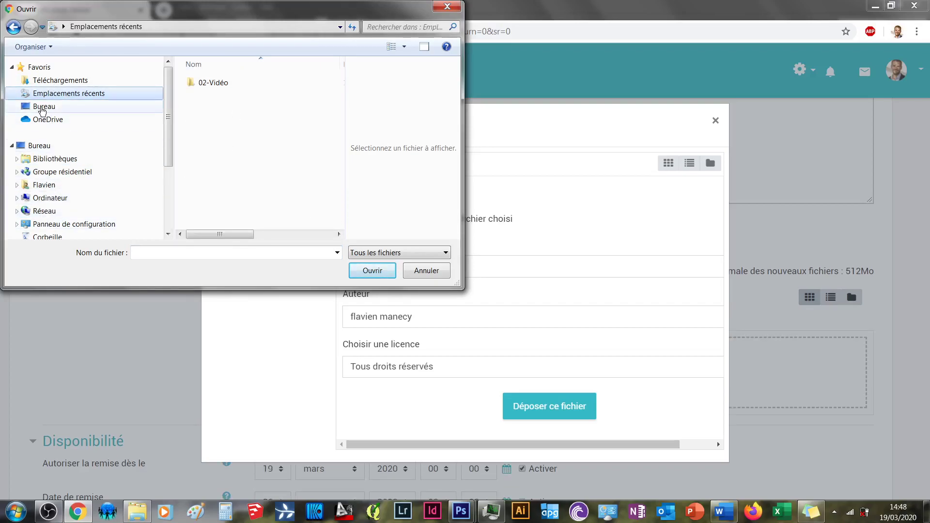
{"action": "left_click", "coordinate": [10, 26]}
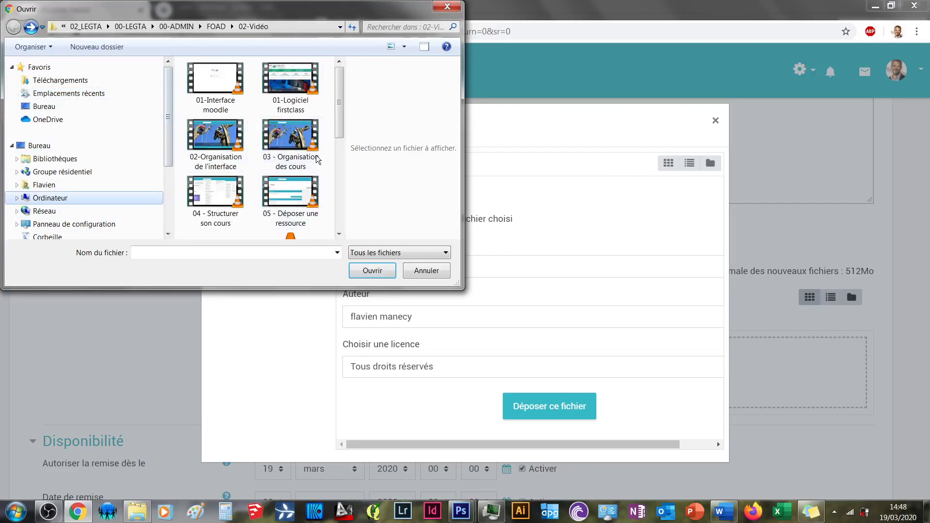
{"action": "scroll", "coordinate": [345, 126], "scroll_direction": "down", "scroll_amount": 1}
{"action": "left_click_drag", "start_coordinate": [345, 126], "coordinate": [338, 193]}
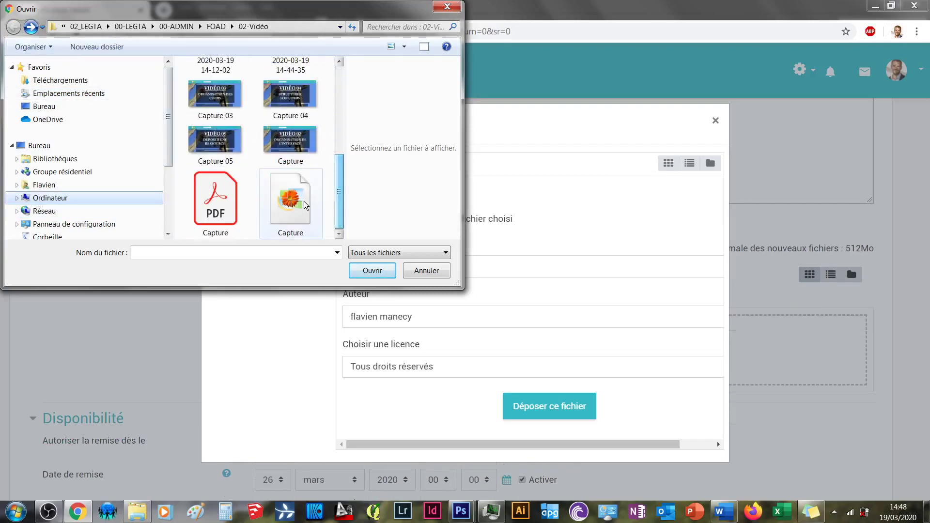
{"action": "left_click", "coordinate": [215, 199]}
{"action": "left_click", "coordinate": [372, 270]}
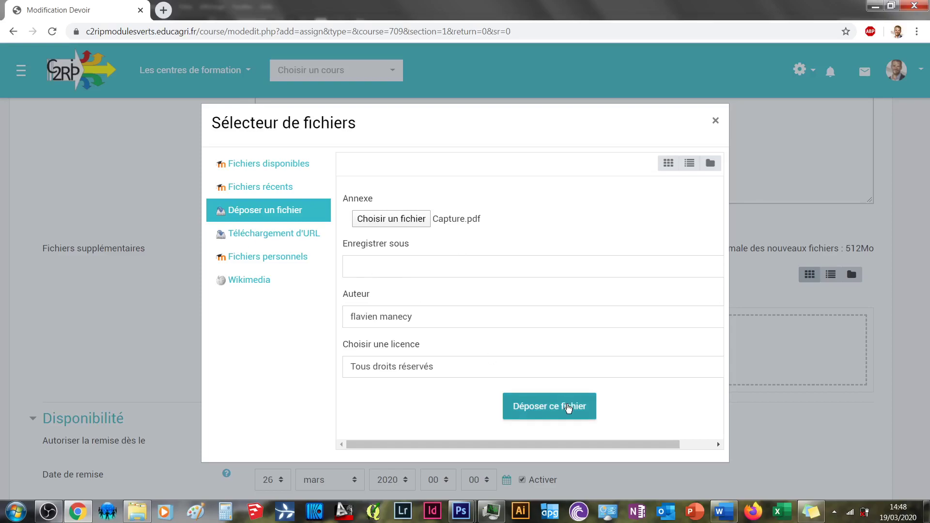
{"action": "left_click", "coordinate": [568, 408]}
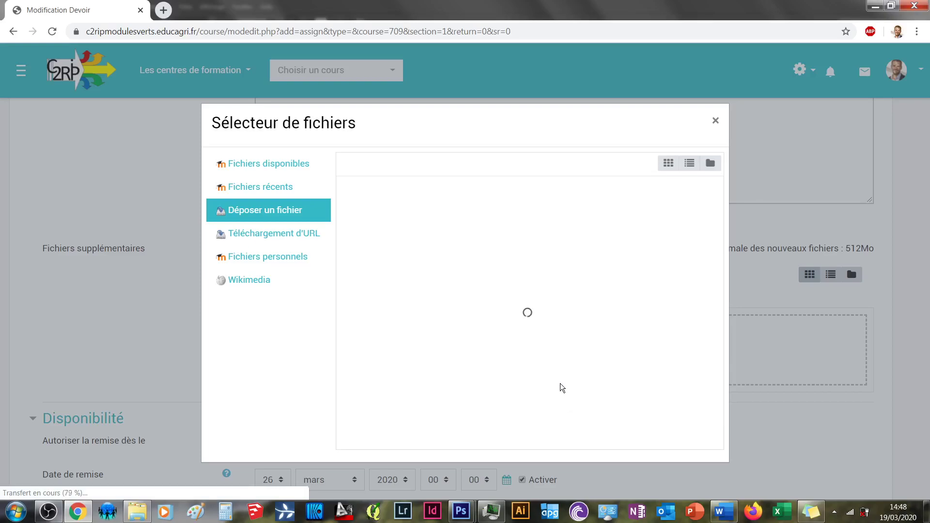
Set the day of the assignment's Date de remise to 25, matching the deadline in the description
{"action": "scroll", "coordinate": [455, 351], "scroll_direction": "down", "scroll_amount": 1}
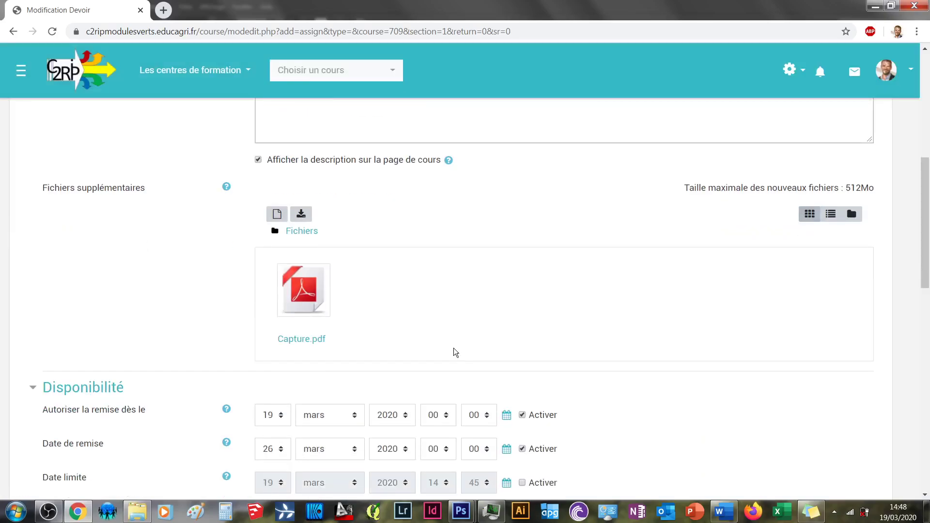
{"action": "scroll", "coordinate": [187, 324], "scroll_direction": "down", "scroll_amount": 2}
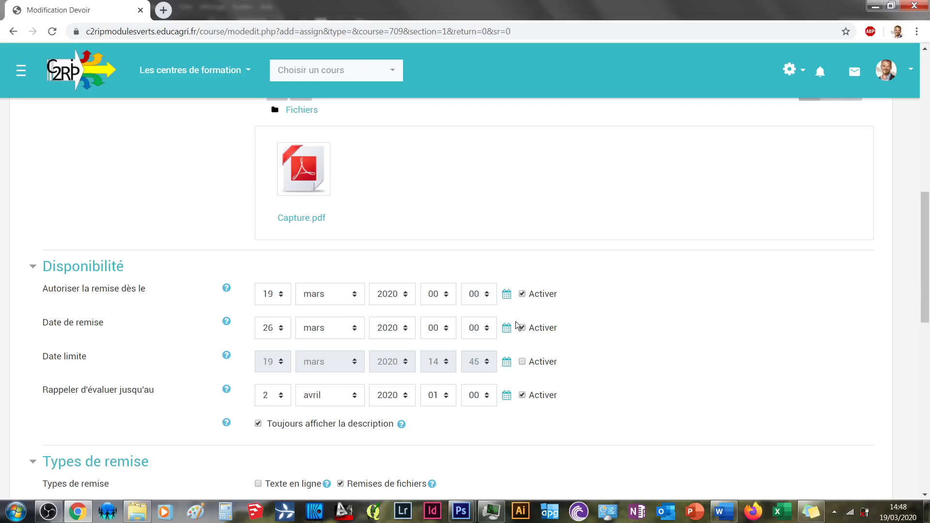
{"action": "scroll", "coordinate": [650, 289], "scroll_direction": "up", "scroll_amount": 5}
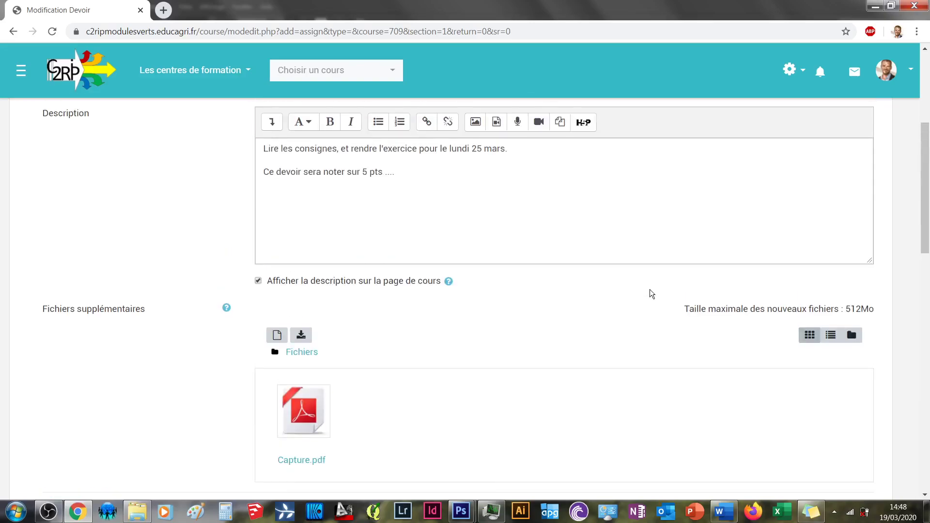
{"action": "scroll", "coordinate": [649, 294], "scroll_direction": "down", "scroll_amount": 5}
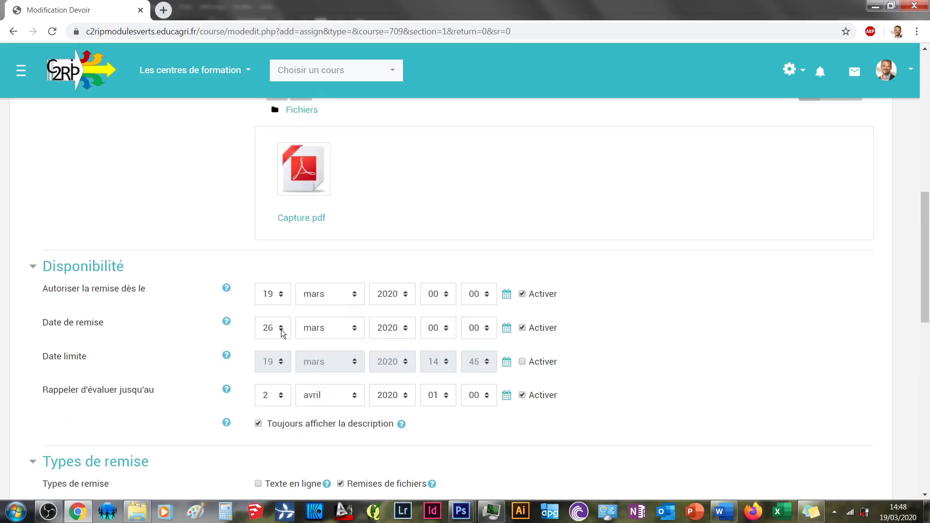
{"action": "left_click", "coordinate": [281, 333]}
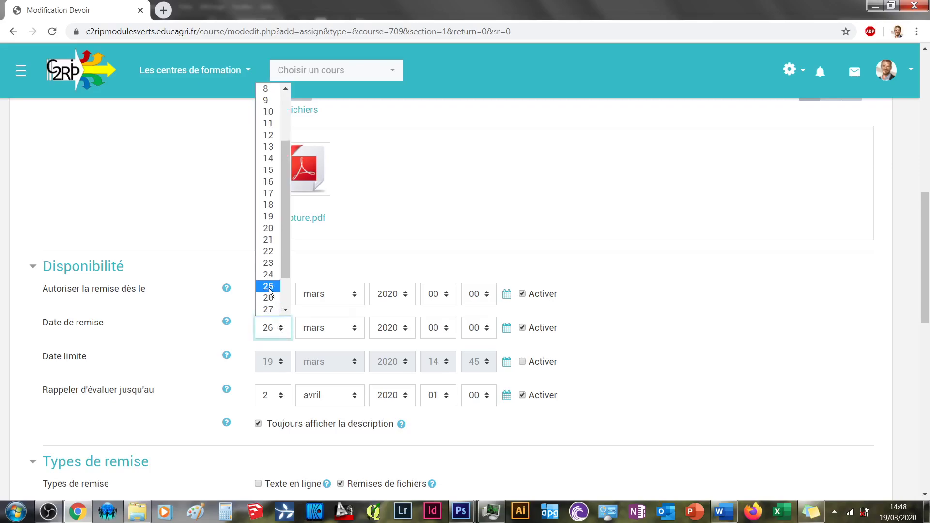
{"action": "left_click", "coordinate": [269, 286]}
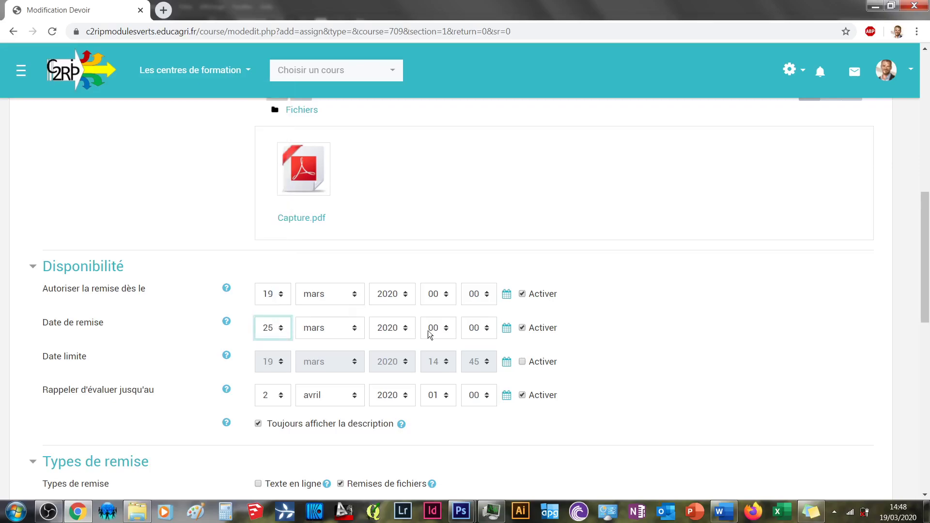
Read the help explanation for the Date limite setting and close it
{"action": "left_click", "coordinate": [227, 357]}
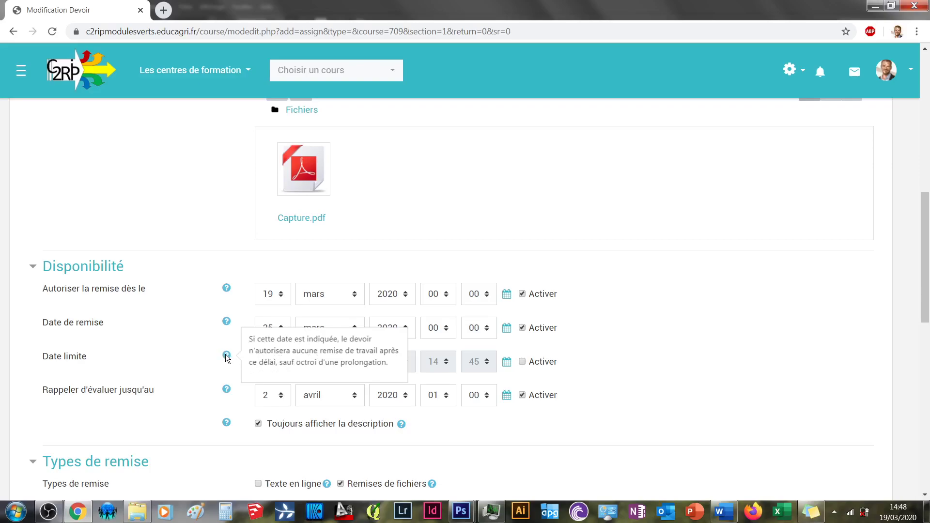
{"action": "left_click", "coordinate": [206, 369]}
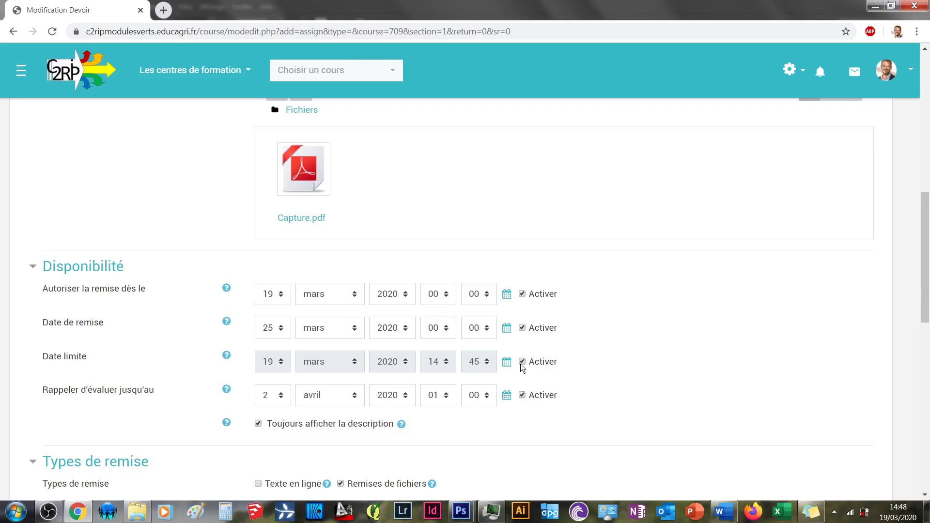
Enable the Date limite setting and set its day to 27
{"action": "left_click", "coordinate": [521, 362]}
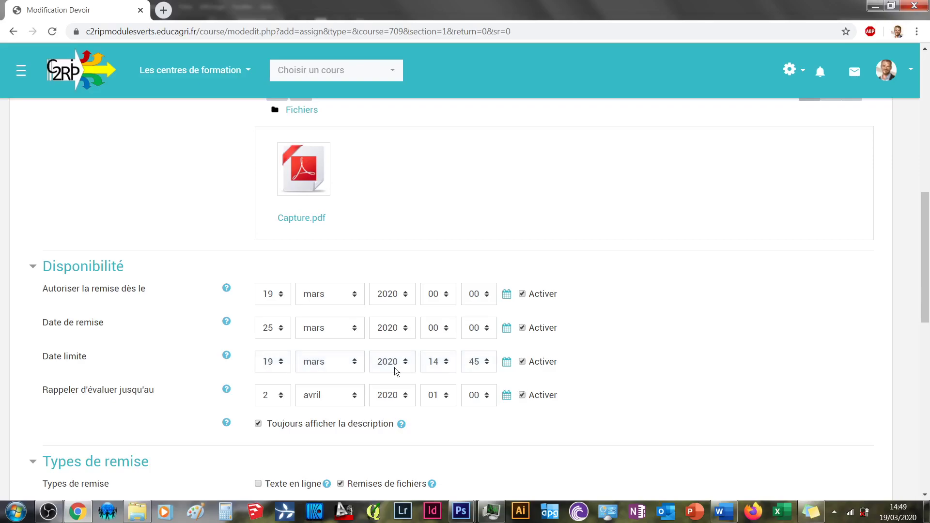
{"action": "left_click", "coordinate": [283, 362]}
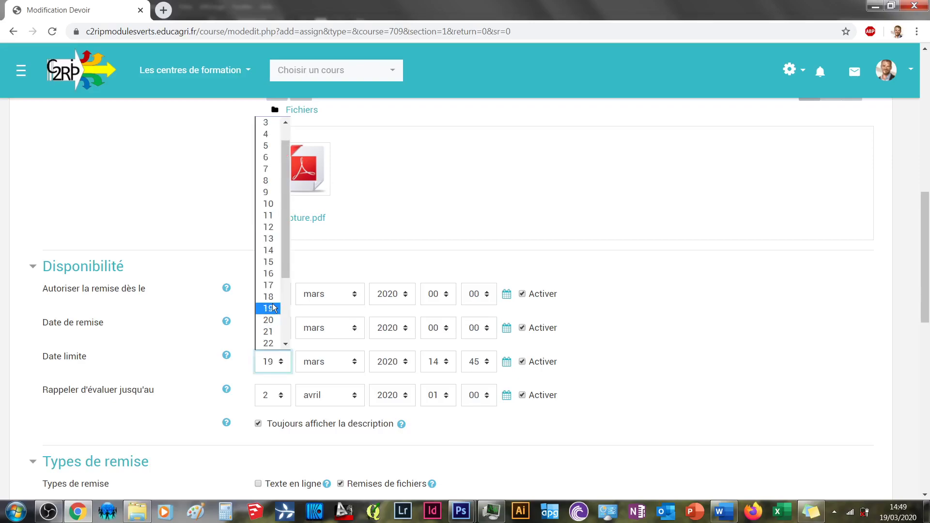
{"action": "scroll", "coordinate": [269, 334], "scroll_direction": "down", "scroll_amount": 2}
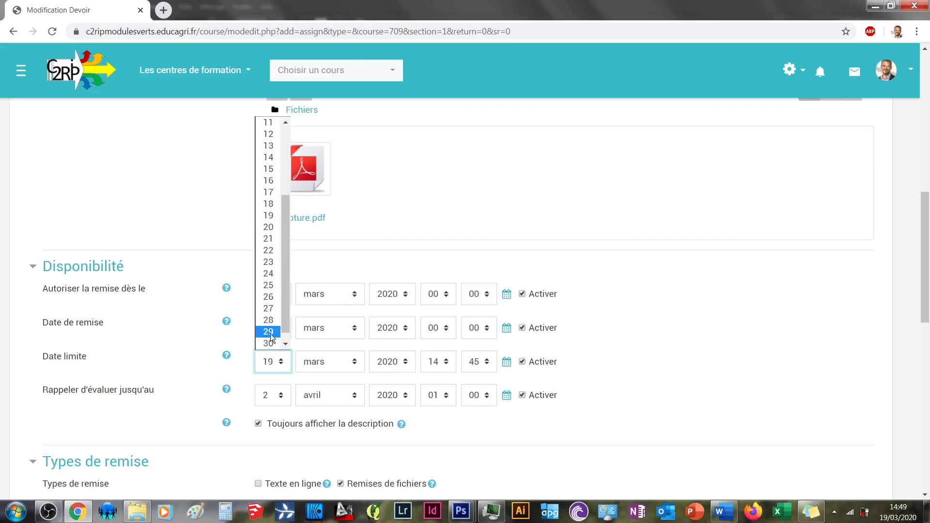
{"action": "left_click", "coordinate": [268, 309]}
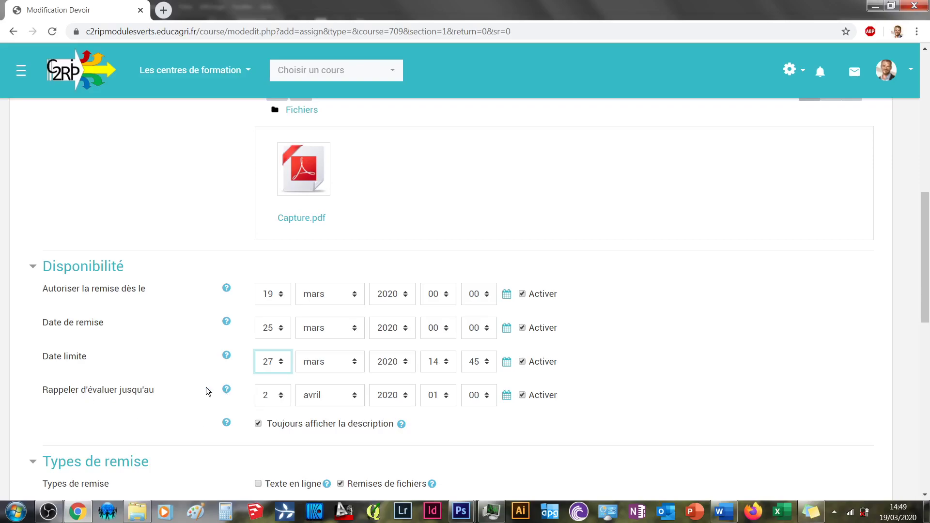
Set the day of the Rappeler d'évaluer jusqu'au date to 28
{"action": "left_click", "coordinate": [282, 401]}
{"action": "left_click_drag", "start_coordinate": [285, 297], "coordinate": [281, 362]}
{"action": "left_click", "coordinate": [269, 352]}
{"action": "left_click", "coordinate": [498, 436]}
{"action": "scroll", "coordinate": [398, 427], "scroll_direction": "down", "scroll_amount": 1}
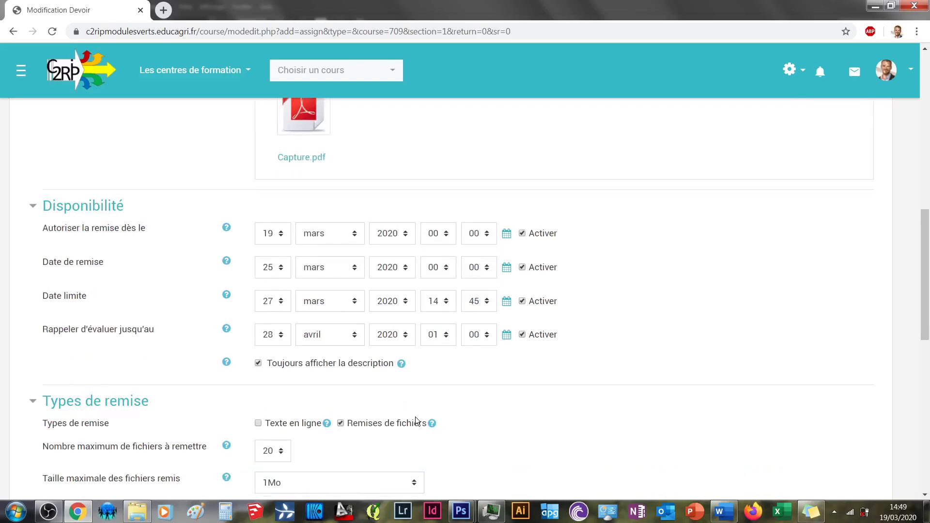
Limit file submissions to a maximum of 1 file and keep the maximum file size at 1Mo
{"action": "scroll", "coordinate": [371, 403], "scroll_direction": "down", "scroll_amount": 2}
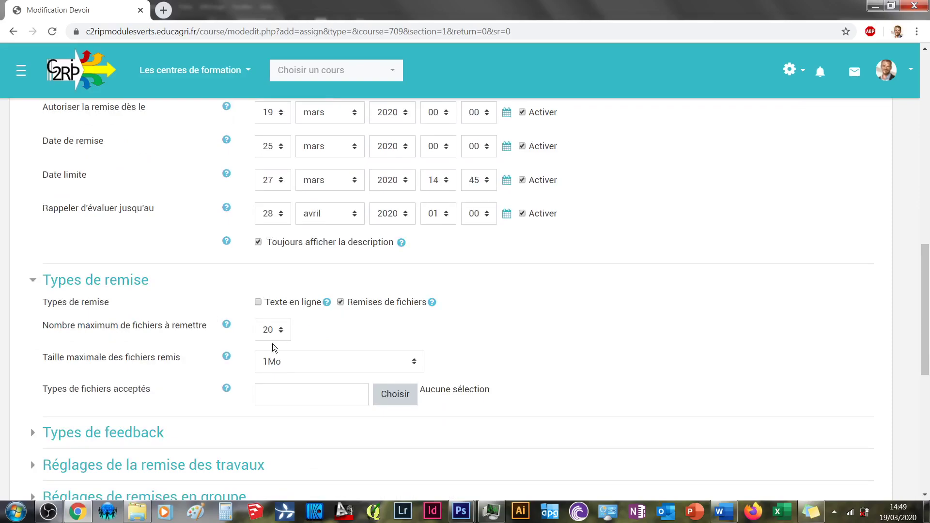
{"action": "left_click", "coordinate": [275, 331]}
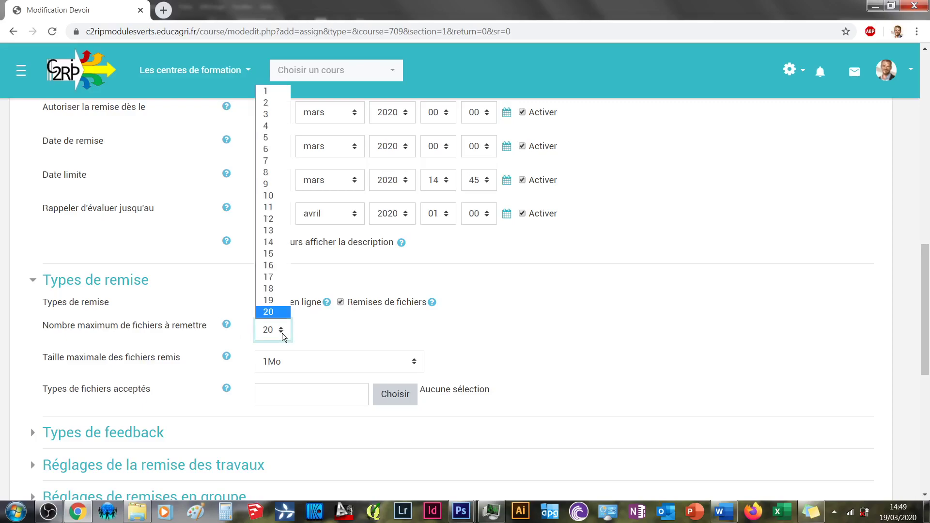
{"action": "left_click", "coordinate": [267, 91]}
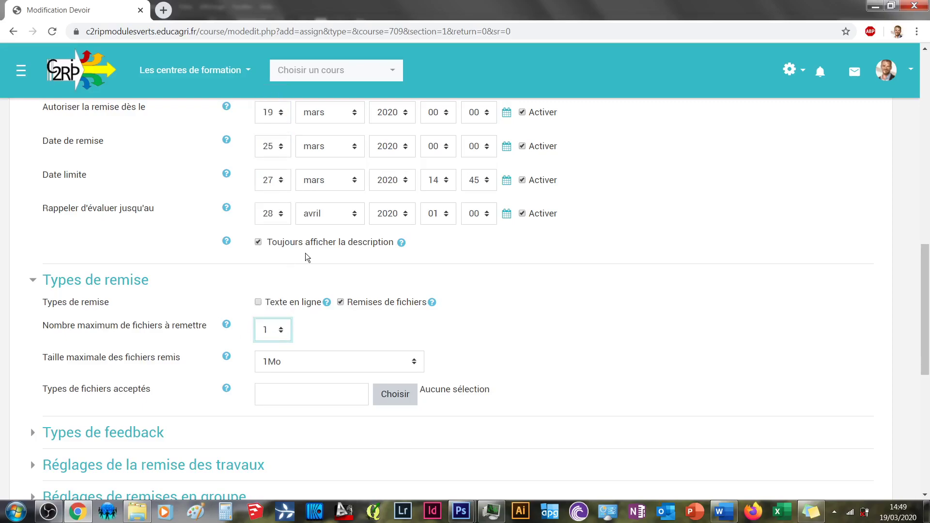
{"action": "left_click", "coordinate": [297, 364]}
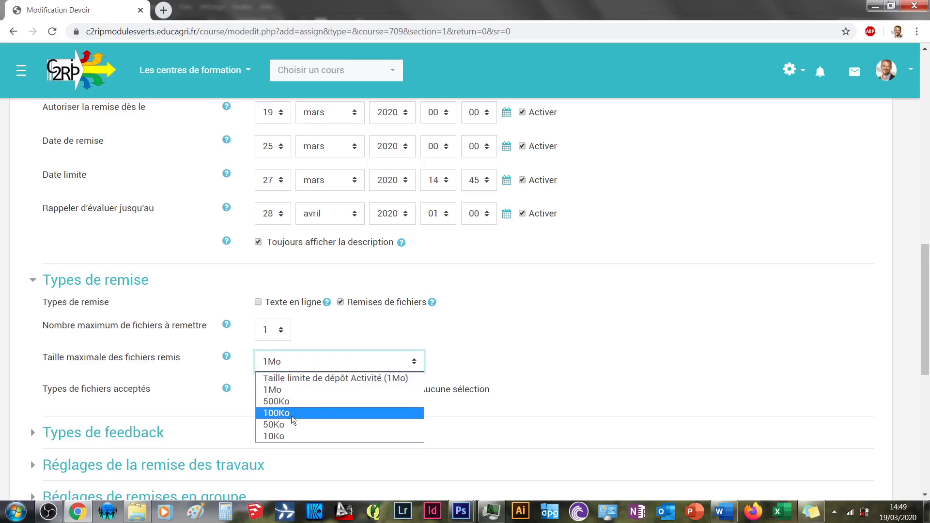
{"action": "left_click", "coordinate": [296, 364]}
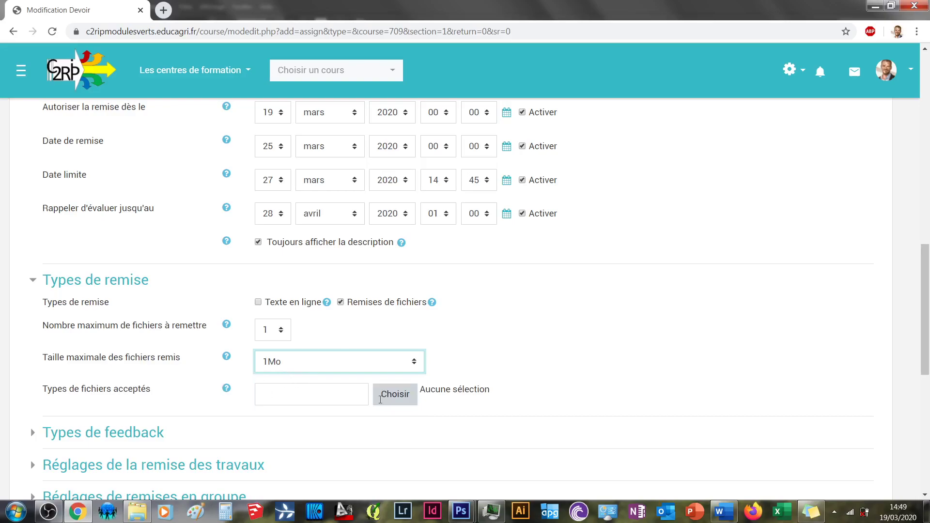
{"action": "left_click", "coordinate": [397, 400]}
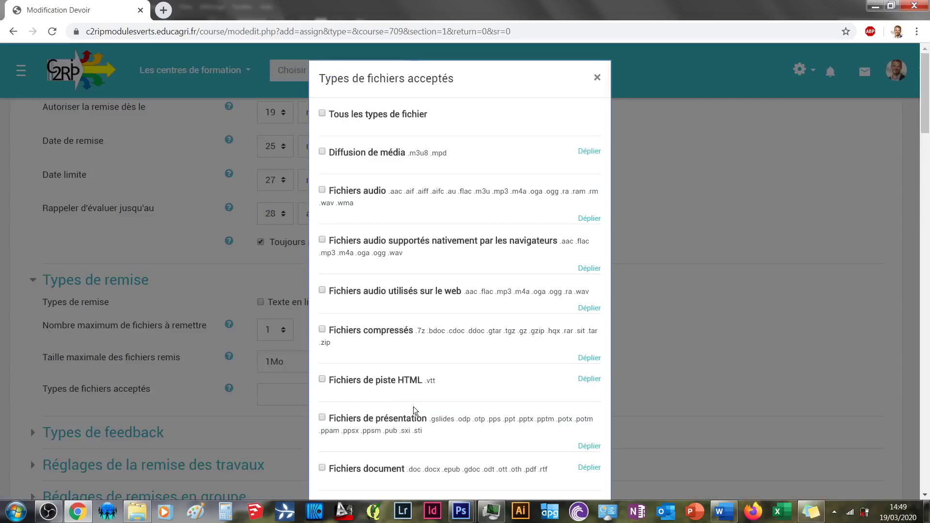
{"action": "scroll", "coordinate": [402, 443], "scroll_direction": "down", "scroll_amount": 1}
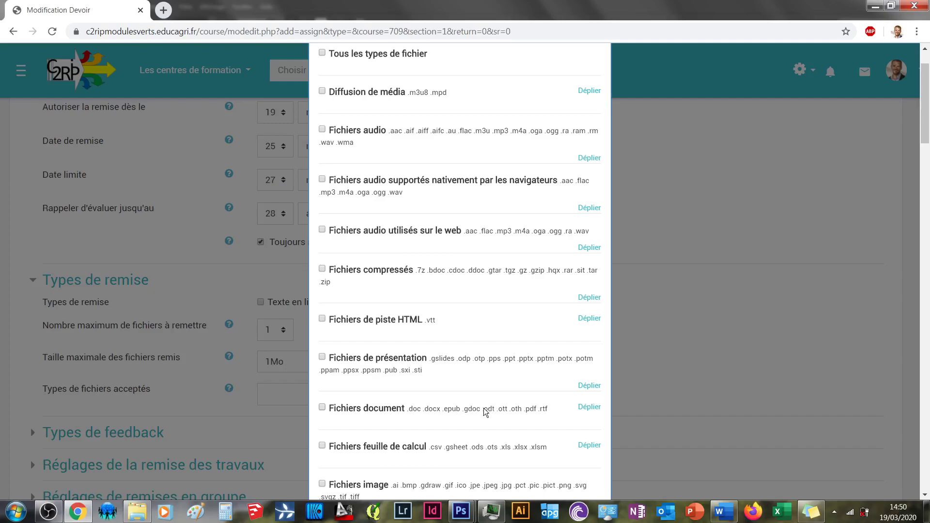
{"action": "left_click", "coordinate": [322, 408]}
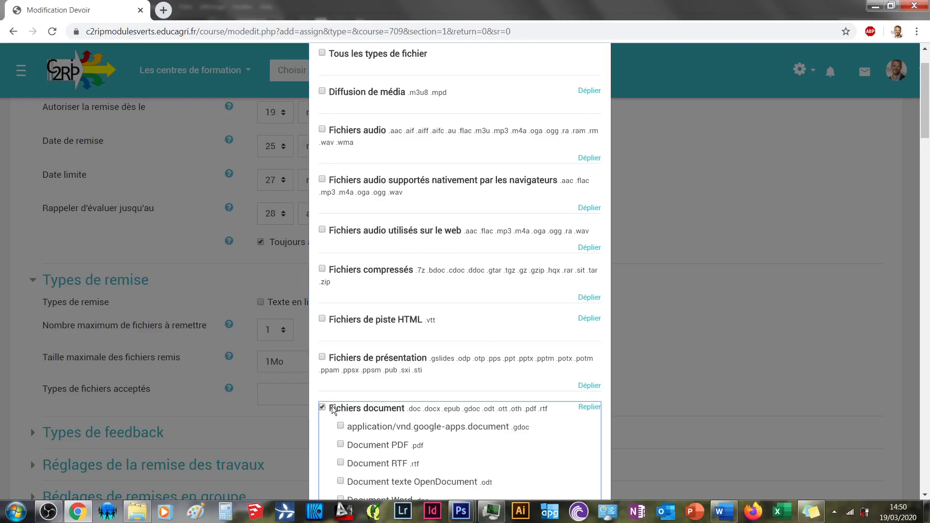
{"action": "left_click", "coordinate": [647, 410]}
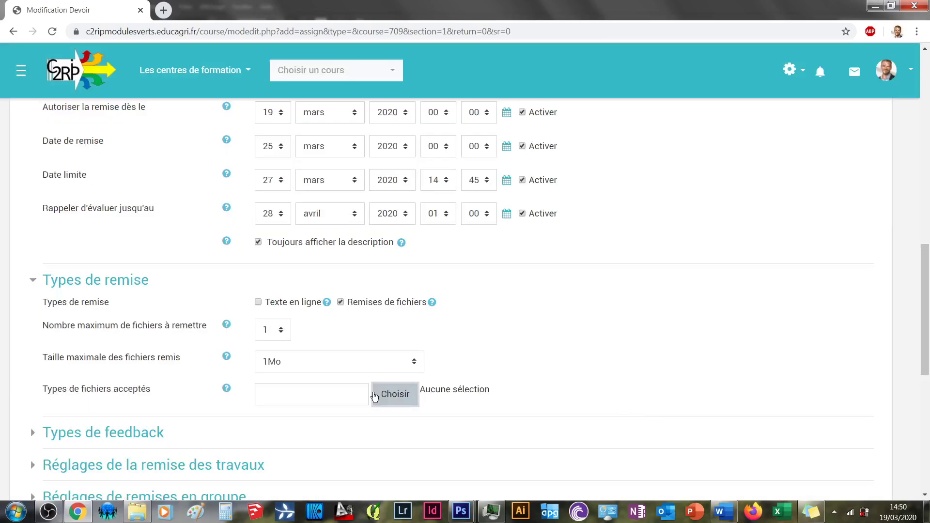
Restrict the accepted submission file types to Fichiers document and save the selection
{"action": "left_click", "coordinate": [401, 397]}
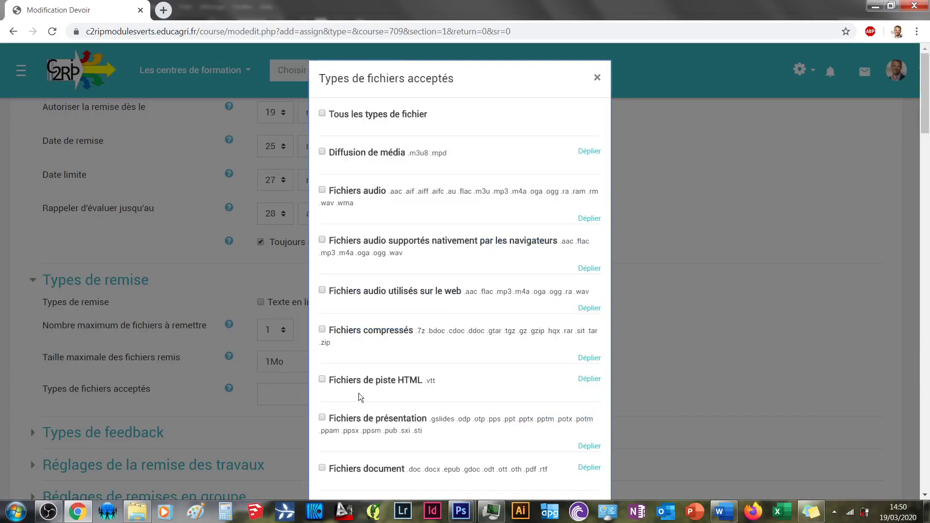
{"action": "left_click", "coordinate": [322, 468]}
{"action": "scroll", "coordinate": [388, 424], "scroll_direction": "down", "scroll_amount": 20}
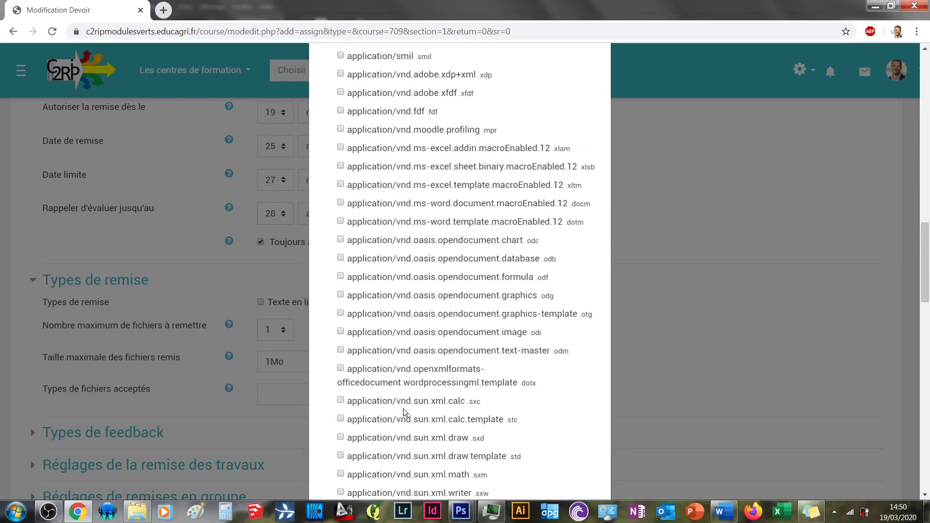
{"action": "scroll", "coordinate": [407, 412], "scroll_direction": "down", "scroll_amount": 10}
{"action": "scroll", "coordinate": [532, 426], "scroll_direction": "up", "scroll_amount": 5}
{"action": "scroll", "coordinate": [532, 432], "scroll_direction": "down", "scroll_amount": 4}
{"action": "scroll", "coordinate": [532, 479], "scroll_direction": "down", "scroll_amount": 2}
{"action": "left_click", "coordinate": [525, 464]}
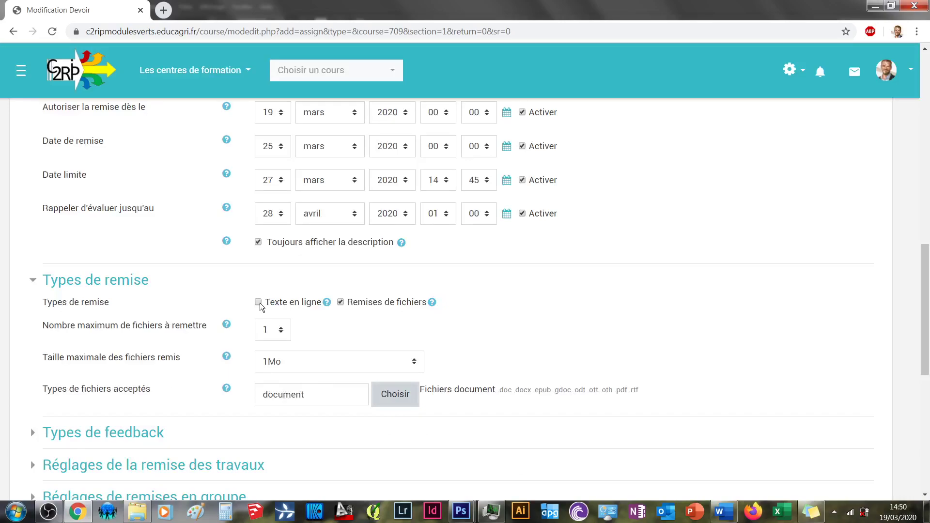
Try the Texte en ligne submission type with a maximum of 1000 words, and disable it again
{"action": "scroll", "coordinate": [261, 307], "scroll_direction": "down", "scroll_amount": 1}
{"action": "left_click", "coordinate": [259, 241]}
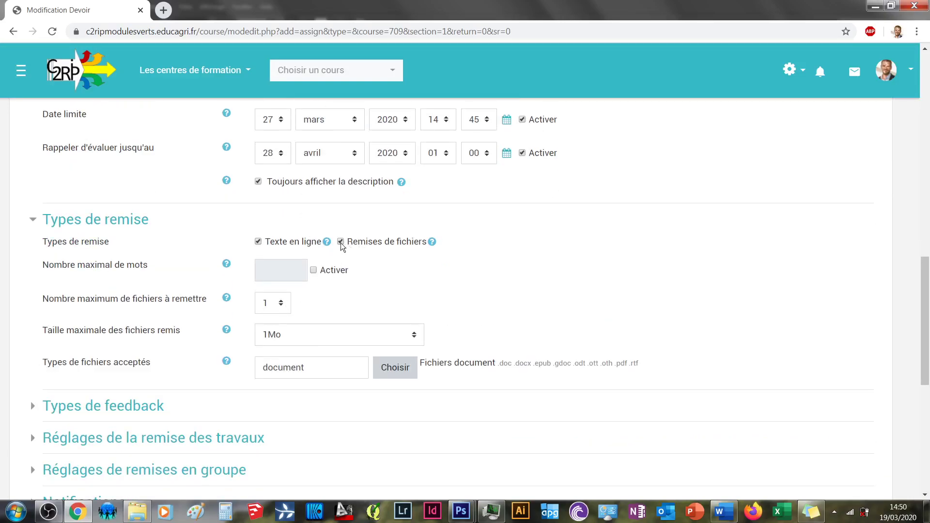
{"action": "left_click", "coordinate": [314, 271]}
{"action": "left_click", "coordinate": [296, 275]}
{"action": "type", "text": "1000"}
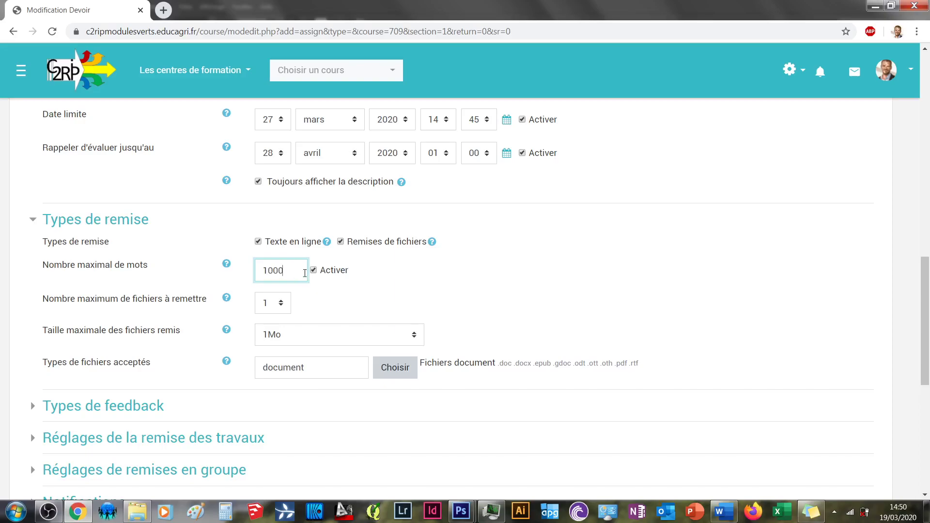
{"action": "left_click", "coordinate": [313, 270]}
{"action": "left_click", "coordinate": [258, 242]}
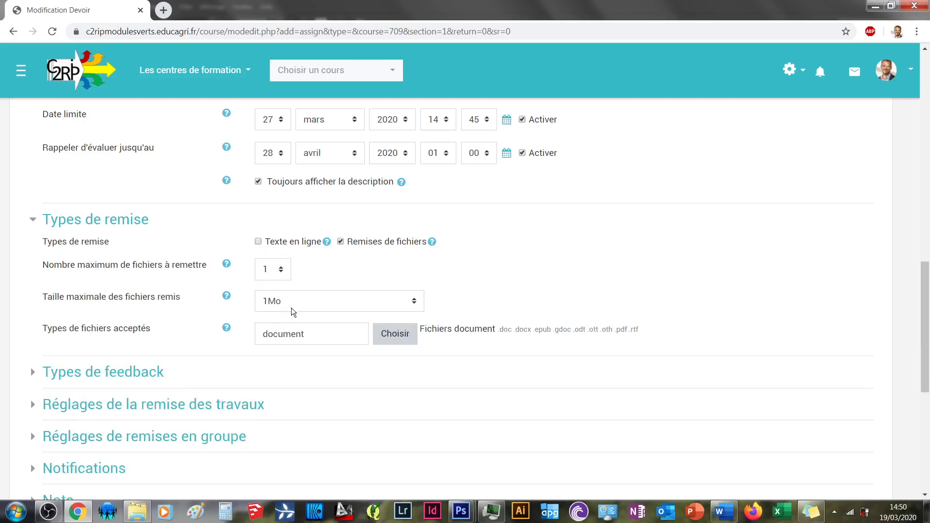
In Types de feedback, enable Fichiers de feedback and disable Feedback par commentaires
{"action": "scroll", "coordinate": [292, 309], "scroll_direction": "down", "scroll_amount": 1}
{"action": "left_click", "coordinate": [39, 312]}
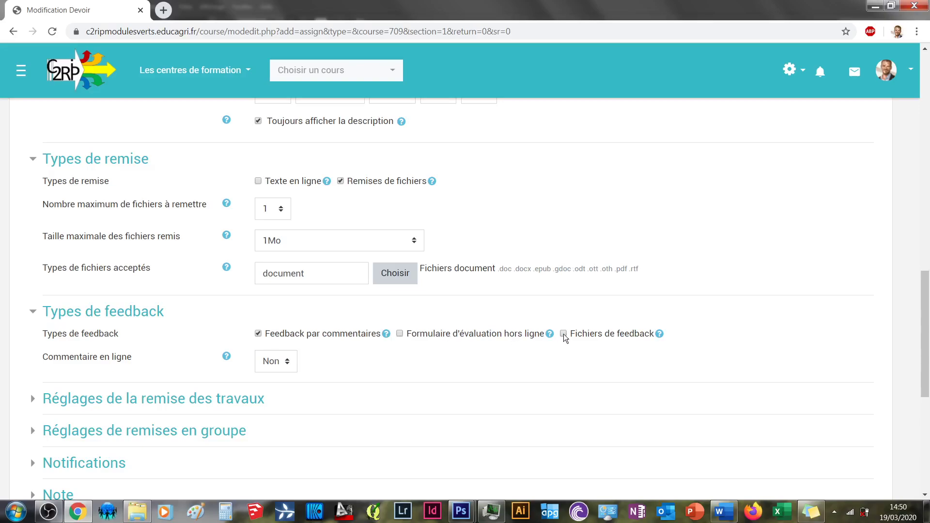
{"action": "left_click", "coordinate": [258, 334]}
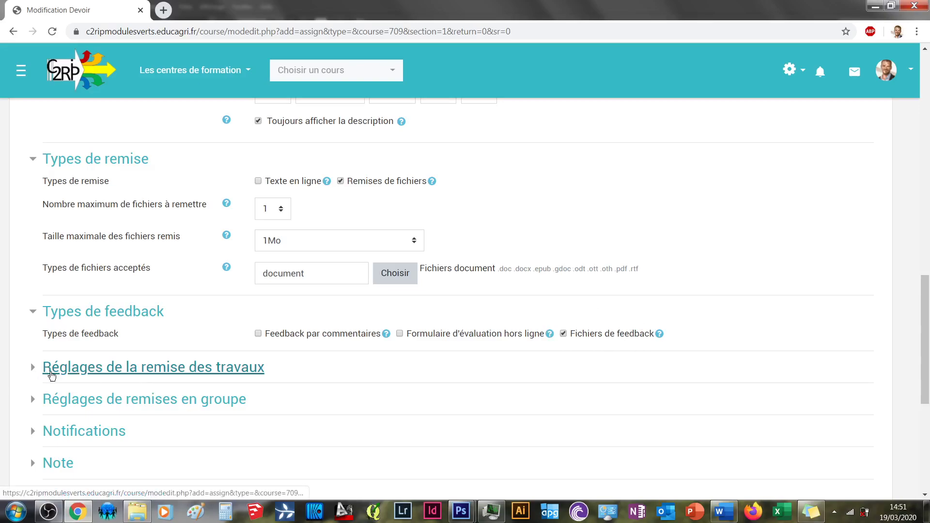
Review the options in Réglages de la remise des travaux and collapse the section
{"action": "scroll", "coordinate": [52, 375], "scroll_direction": "down", "scroll_amount": 1}
{"action": "left_click", "coordinate": [39, 312]}
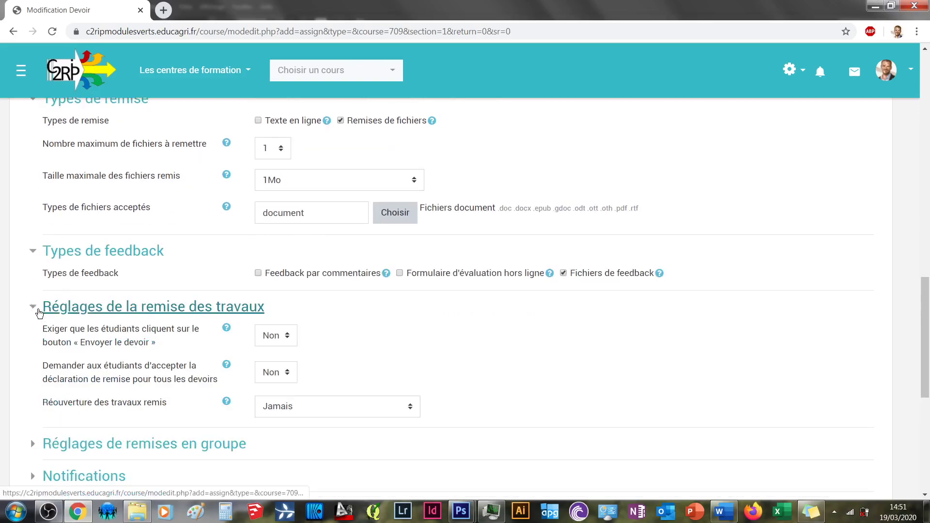
{"action": "left_click", "coordinate": [36, 312]}
{"action": "left_click", "coordinate": [36, 312]}
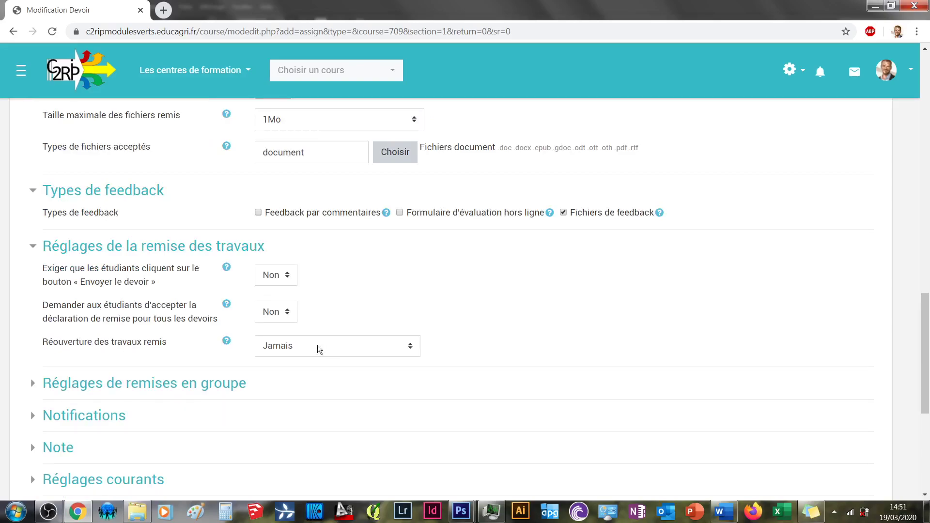
{"action": "scroll", "coordinate": [68, 352], "scroll_direction": "down", "scroll_amount": 1}
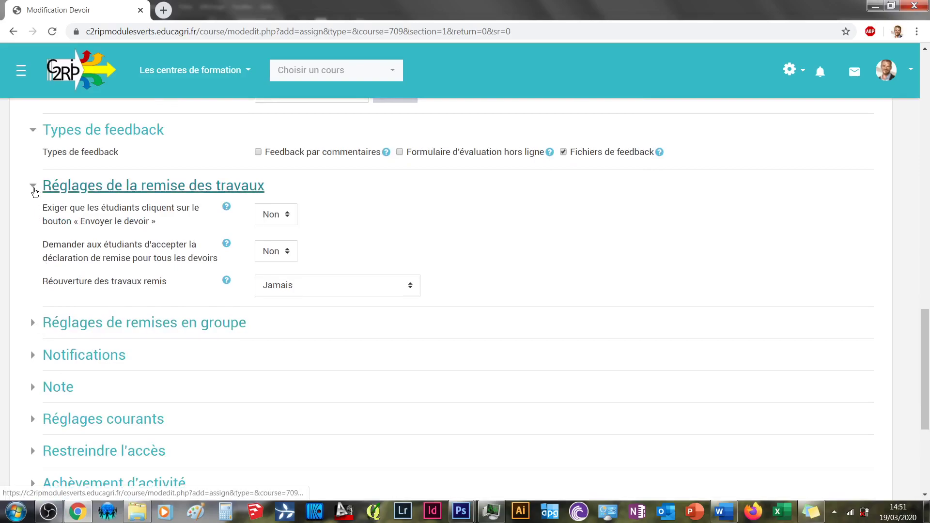
{"action": "left_click", "coordinate": [35, 185]}
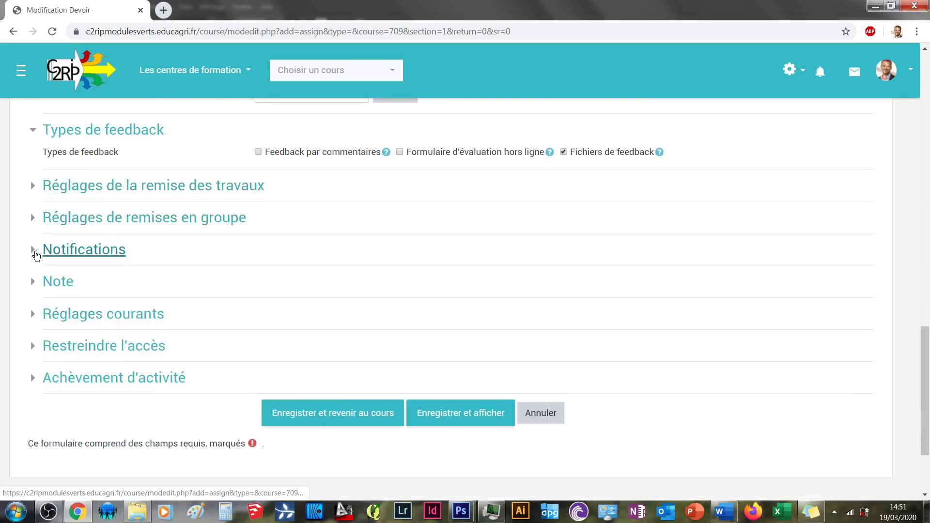
In Notifications, set Informer les évaluateurs des travaux en retard to Oui
{"action": "left_click", "coordinate": [30, 249]}
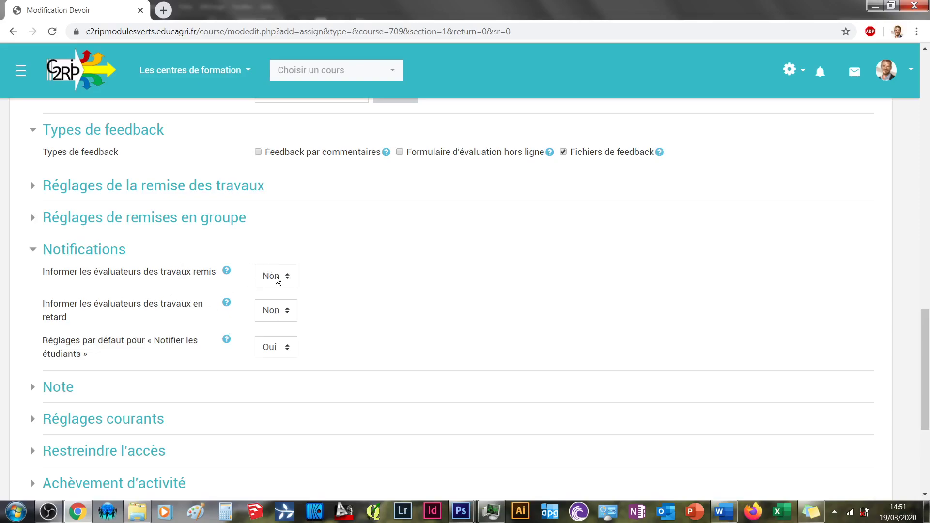
{"action": "left_click", "coordinate": [271, 315]}
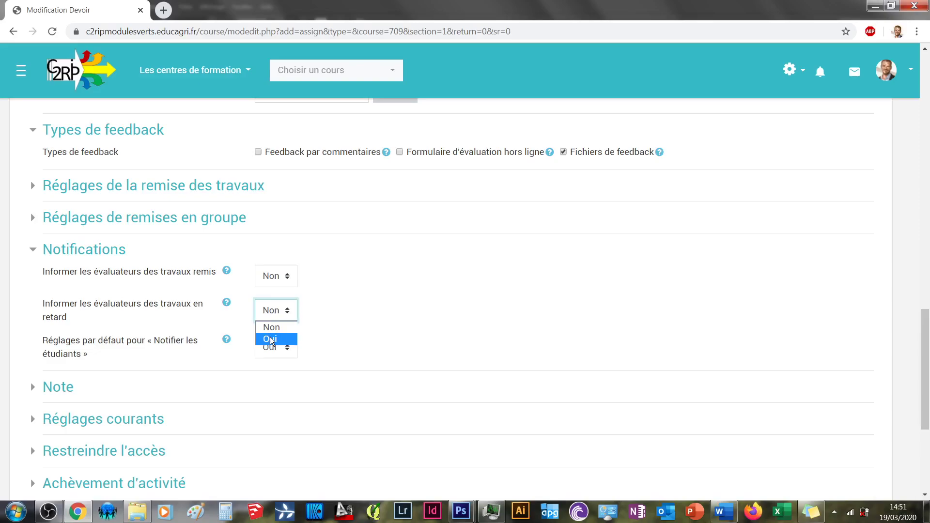
{"action": "key", "text": "Escape"}
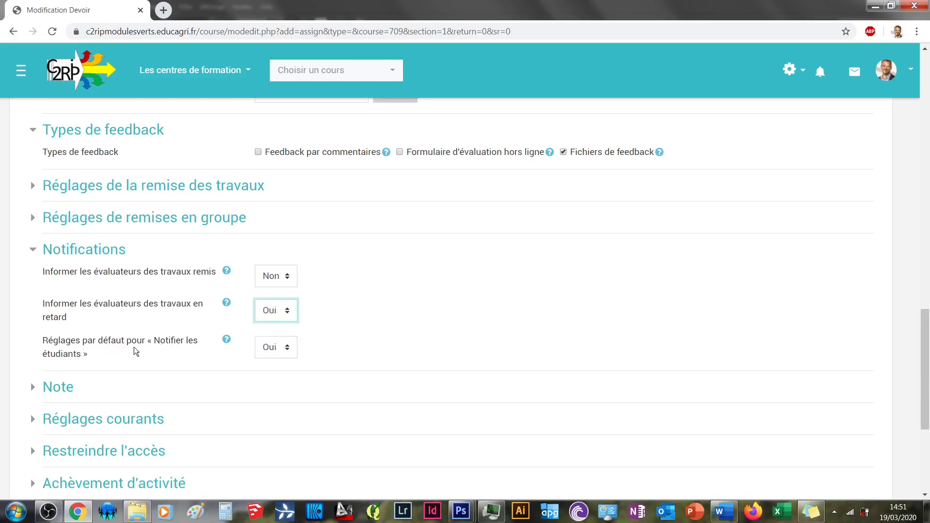
{"action": "left_click", "coordinate": [180, 357]}
In the Note section, set the grade type to Point with a Note maximale of 5
{"action": "scroll", "coordinate": [166, 331], "scroll_direction": "down", "scroll_amount": 1}
{"action": "left_click", "coordinate": [32, 329]}
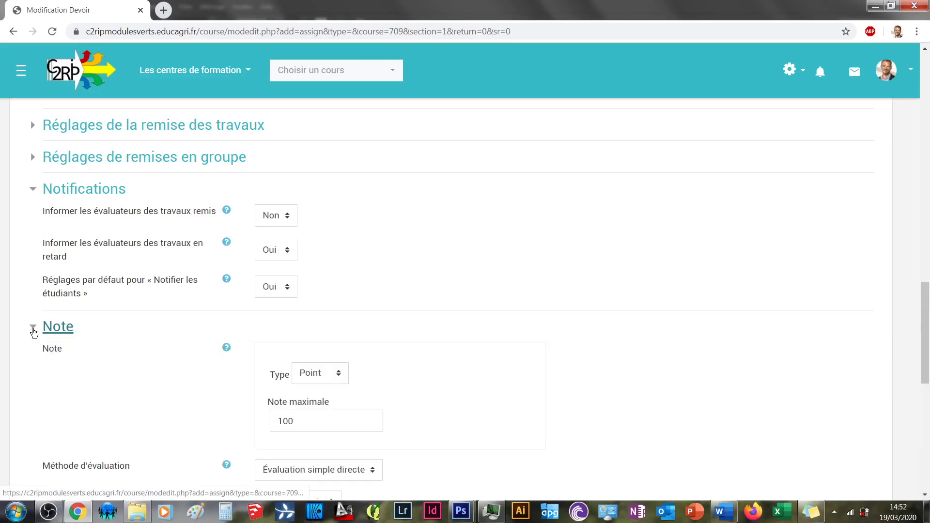
{"action": "scroll", "coordinate": [293, 349], "scroll_direction": "down", "scroll_amount": 2}
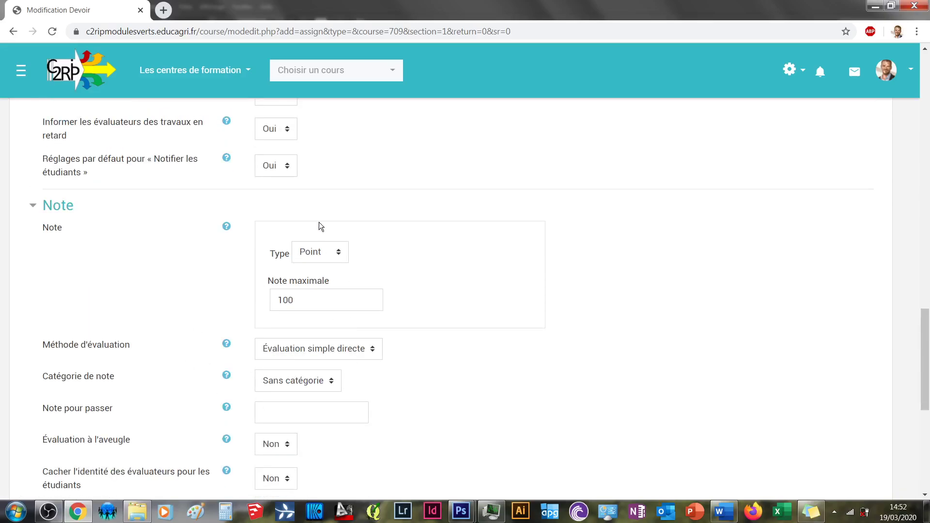
{"action": "left_click", "coordinate": [339, 254]}
{"action": "left_click", "coordinate": [325, 266]}
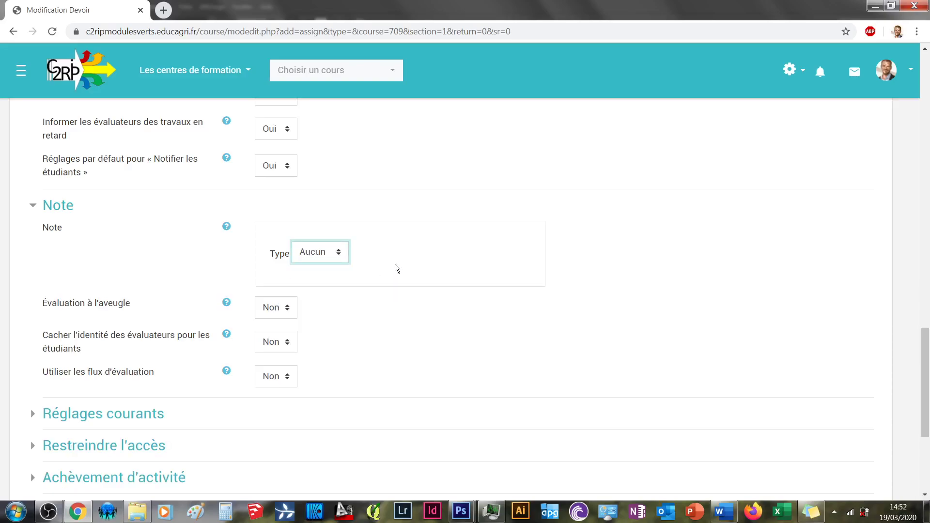
{"action": "left_click", "coordinate": [332, 253]}
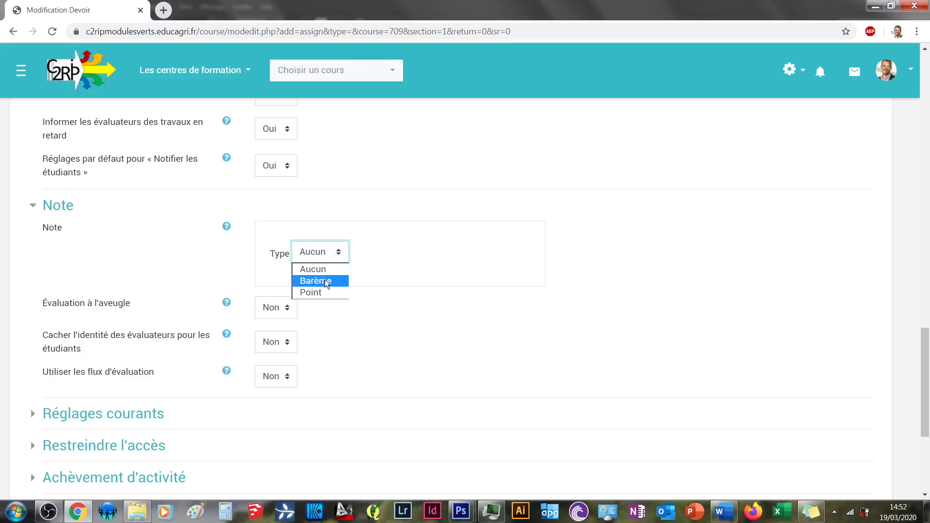
{"action": "left_click", "coordinate": [321, 293]}
{"action": "double_click", "coordinate": [295, 299]}
{"action": "type", "text": "5"}
{"action": "left_click", "coordinate": [476, 307]}
{"action": "scroll", "coordinate": [472, 312], "scroll_direction": "down", "scroll_amount": 3}
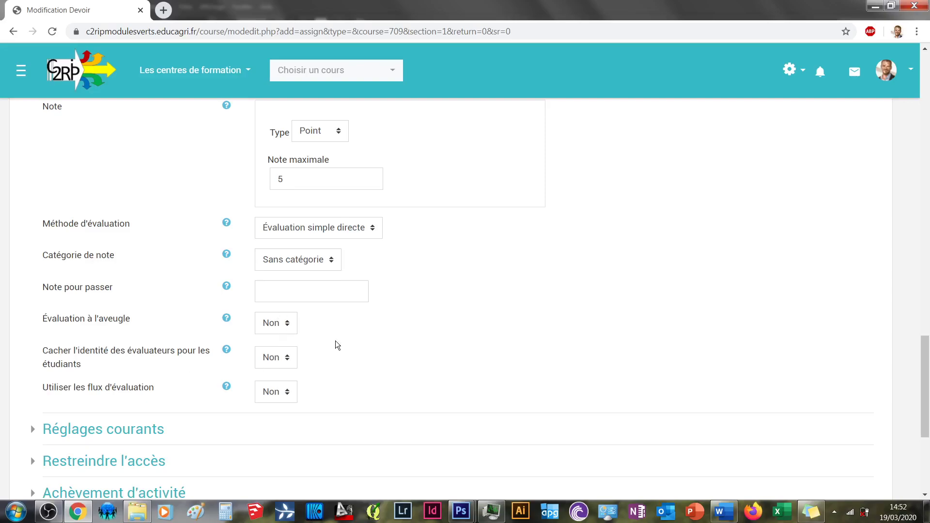
{"action": "scroll", "coordinate": [324, 368], "scroll_direction": "down", "scroll_amount": 1}
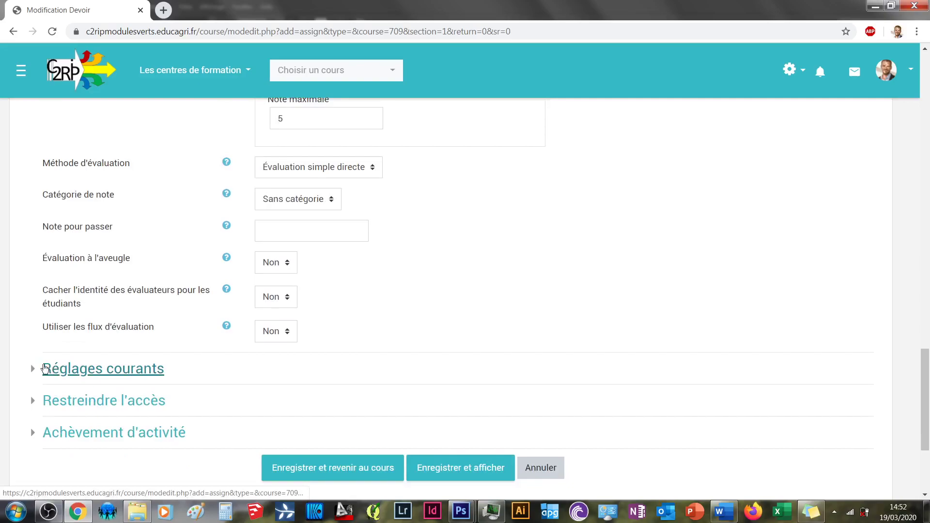
In Achèvement d'activité, set Suivi d'achèvement to Afficher l'activité comme terminée dès que les conditions sont remplies
{"action": "scroll", "coordinate": [42, 367], "scroll_direction": "down", "scroll_amount": 1}
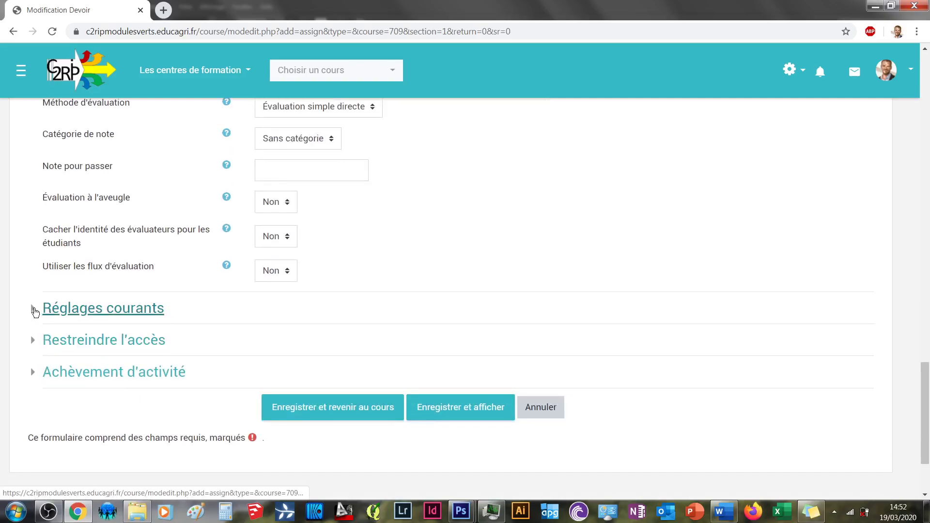
{"action": "left_click", "coordinate": [34, 310]}
{"action": "left_click", "coordinate": [33, 310]}
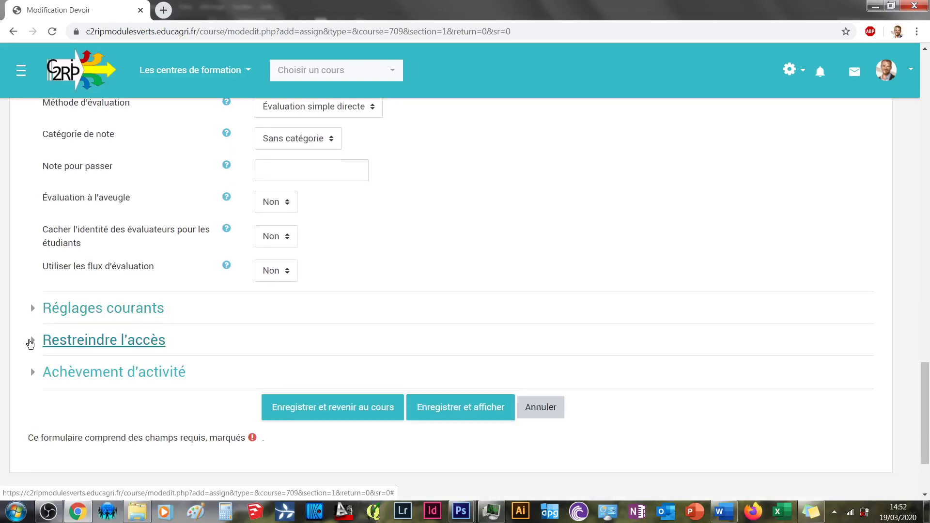
{"action": "left_click", "coordinate": [33, 374]}
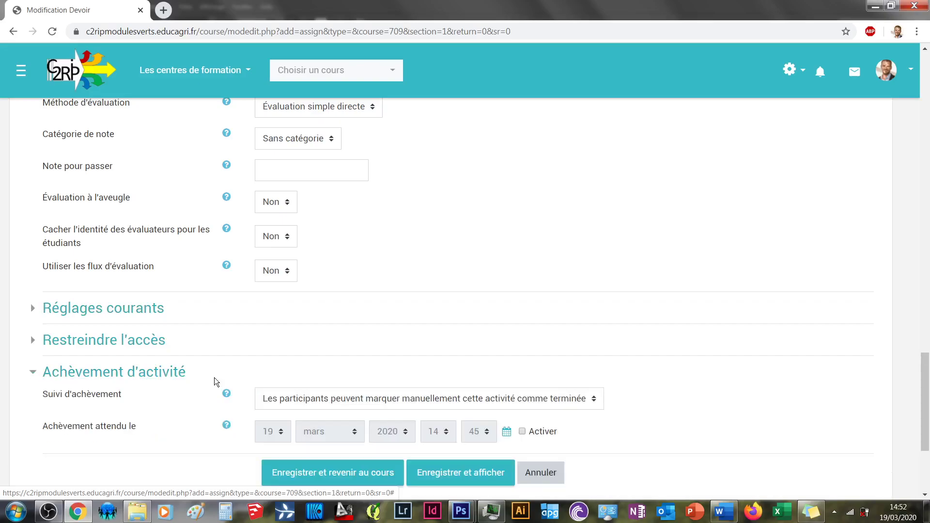
{"action": "scroll", "coordinate": [292, 387], "scroll_direction": "down", "scroll_amount": 3}
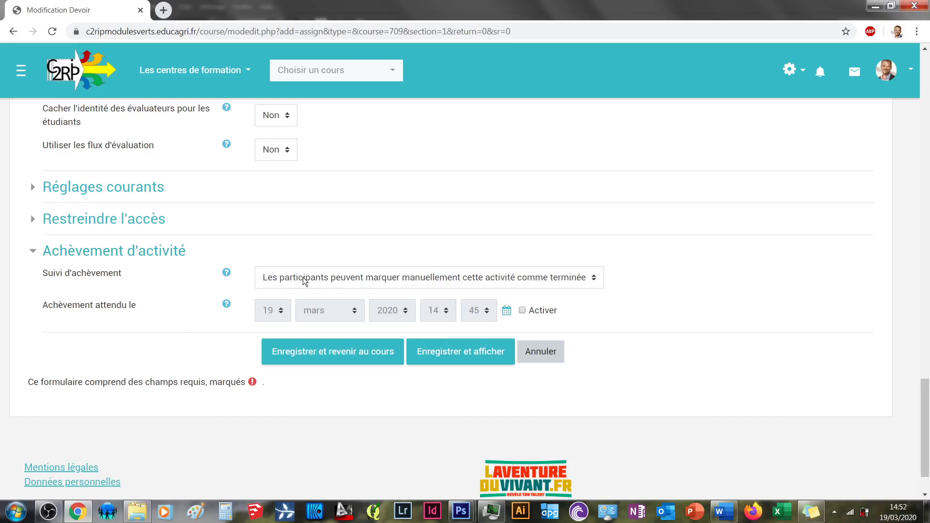
{"action": "left_click", "coordinate": [303, 277]}
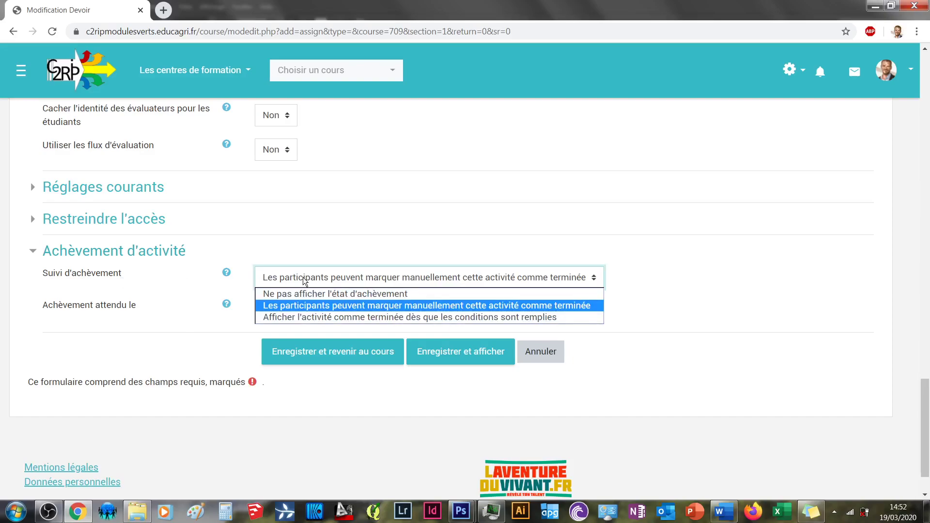
{"action": "left_click", "coordinate": [313, 317]}
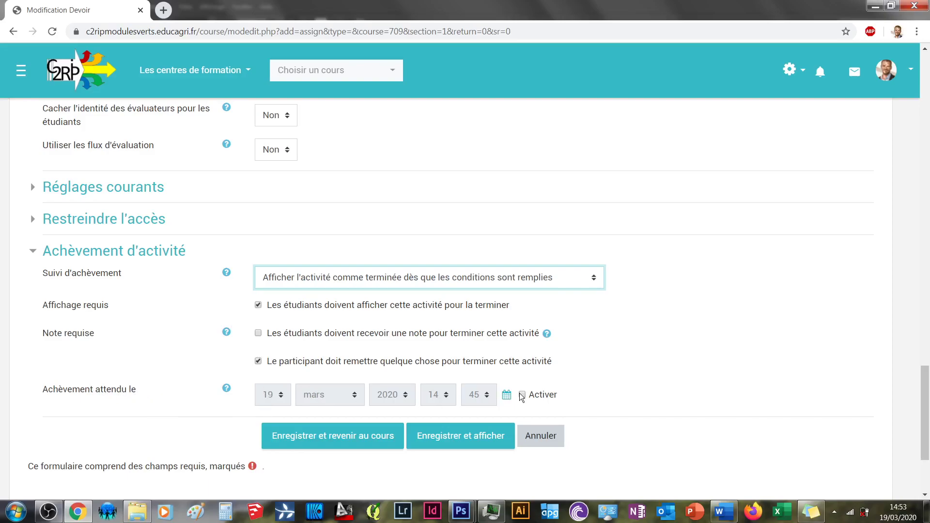
Enable Achèvement attendu le with the day set to 25 mars 2020, matching the Date de remise, and save the assignment, returning to the course
{"action": "scroll", "coordinate": [207, 216], "scroll_direction": "up", "scroll_amount": 15}
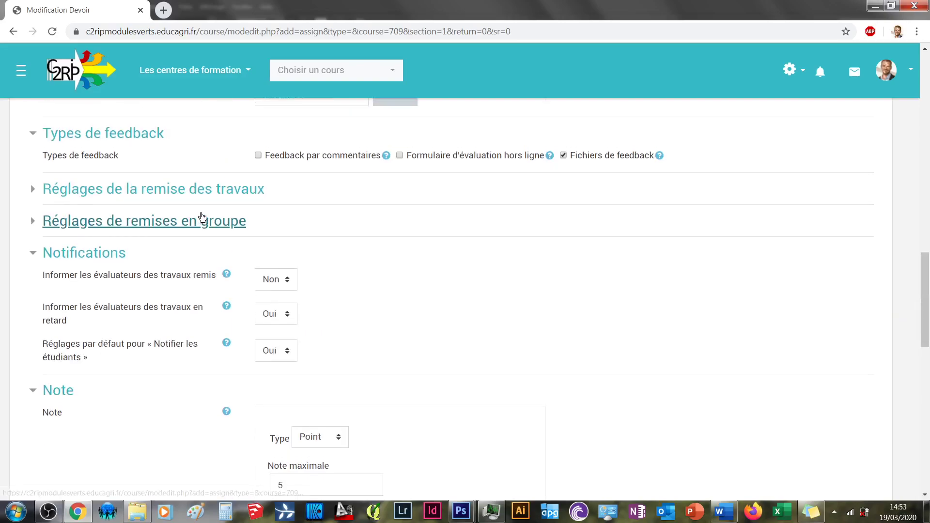
{"action": "scroll", "coordinate": [202, 218], "scroll_direction": "up", "scroll_amount": 3}
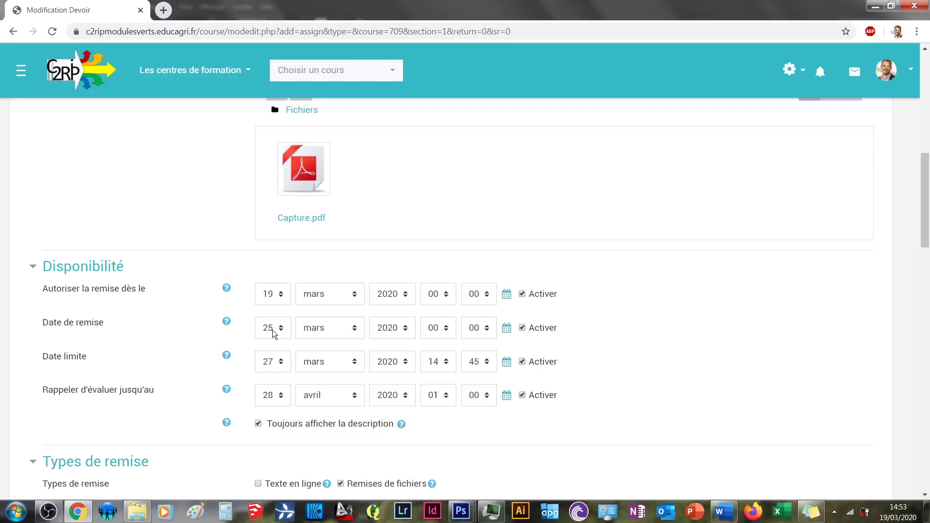
{"action": "scroll", "coordinate": [272, 330], "scroll_direction": "down", "scroll_amount": 15}
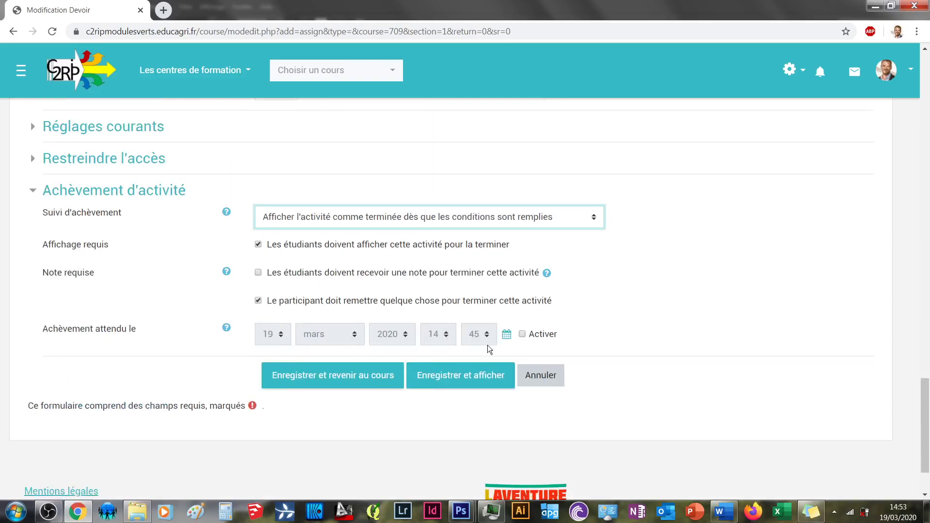
{"action": "left_click", "coordinate": [522, 334]}
{"action": "scroll", "coordinate": [436, 334], "scroll_direction": "down", "scroll_amount": 2}
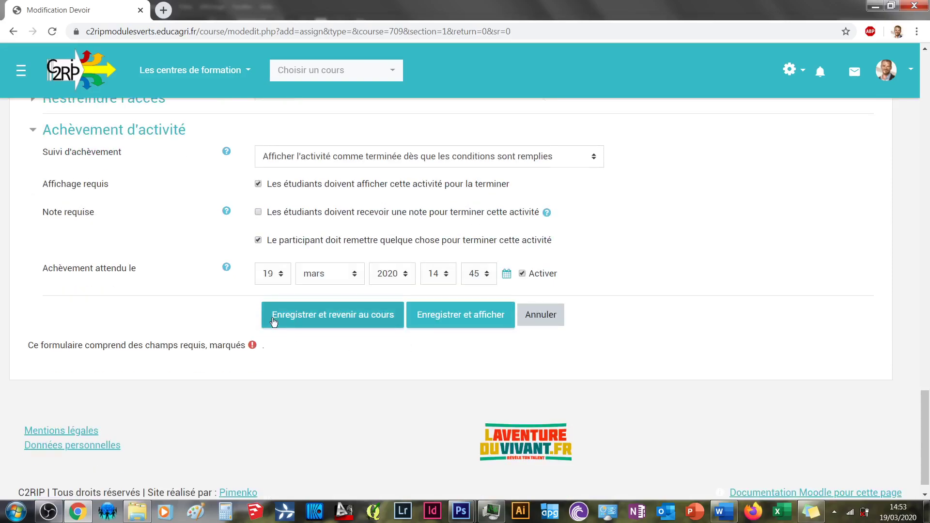
{"action": "left_click", "coordinate": [274, 273]}
{"action": "scroll", "coordinate": [272, 257], "scroll_direction": "down", "scroll_amount": 3}
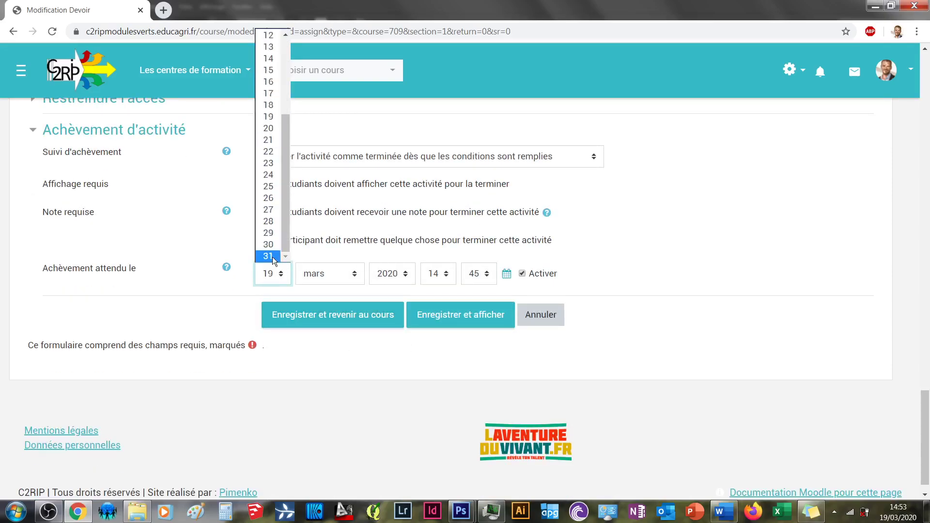
{"action": "left_click", "coordinate": [269, 187]}
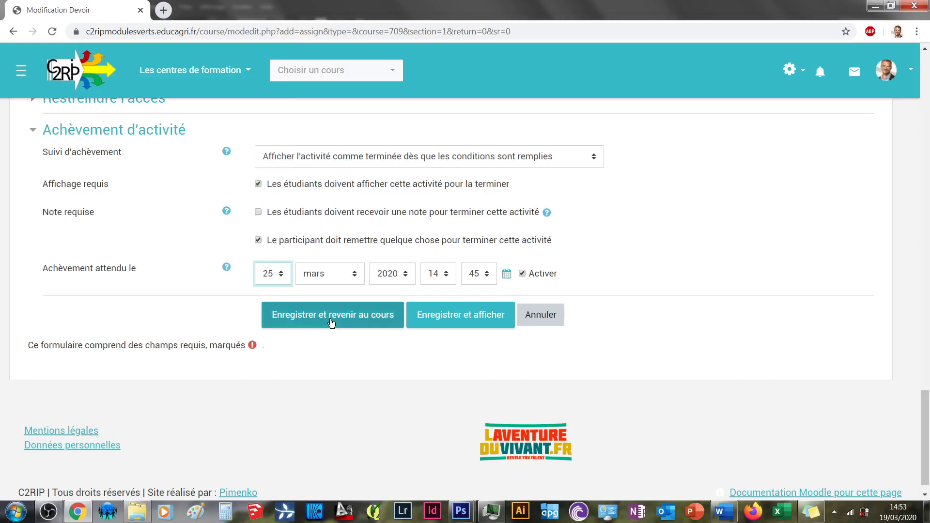
{"action": "left_click", "coordinate": [331, 322]}
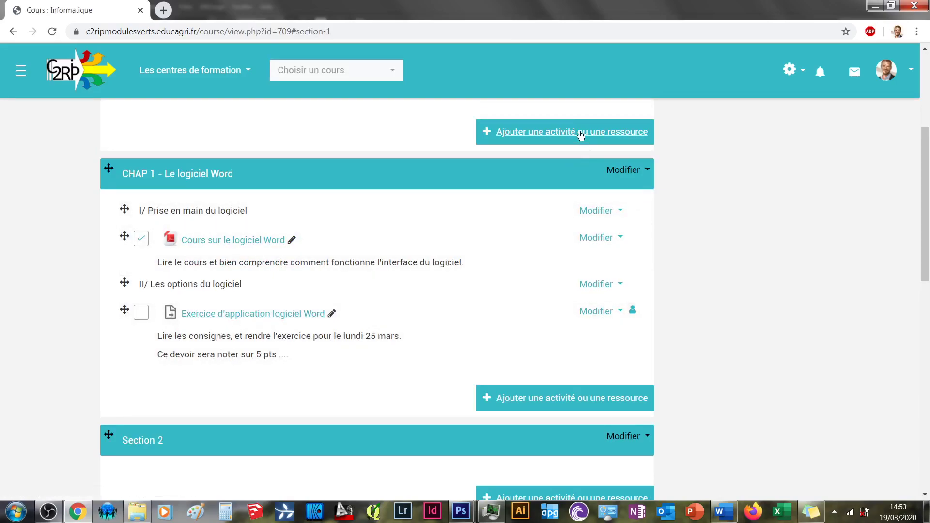
Leave edit mode and expand CHAP 1 - Le logiciel Word to view the new assignment in the course
{"action": "scroll", "coordinate": [746, 158], "scroll_direction": "up", "scroll_amount": 3}
{"action": "left_click", "coordinate": [777, 112]}
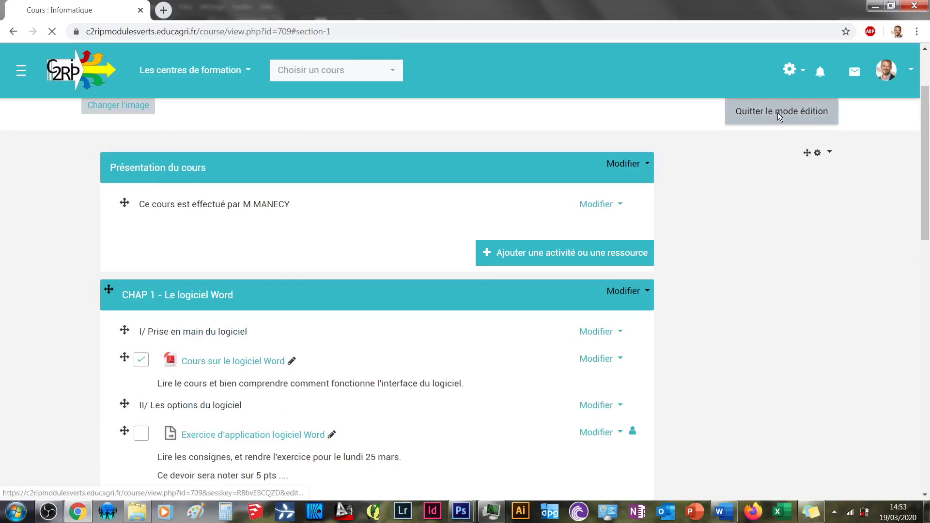
{"action": "scroll", "coordinate": [469, 291], "scroll_direction": "down", "scroll_amount": 3}
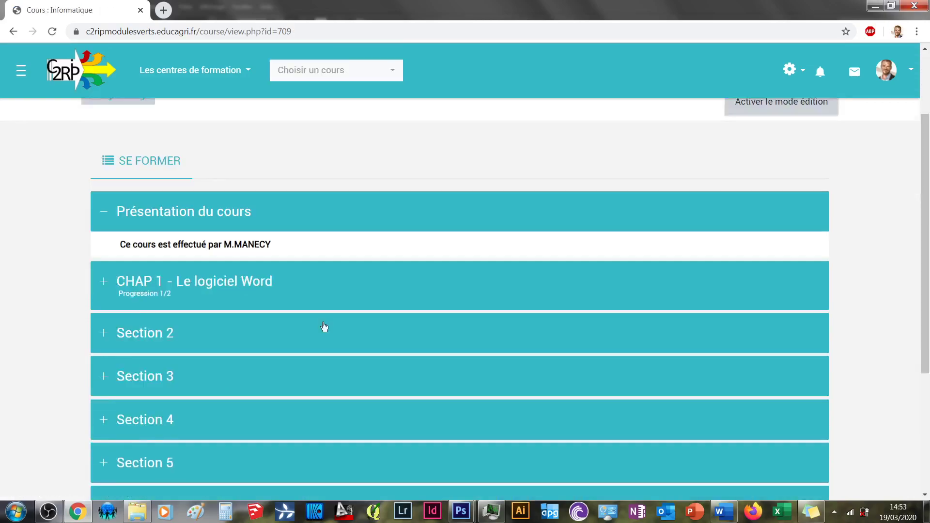
{"action": "left_click", "coordinate": [104, 267]}
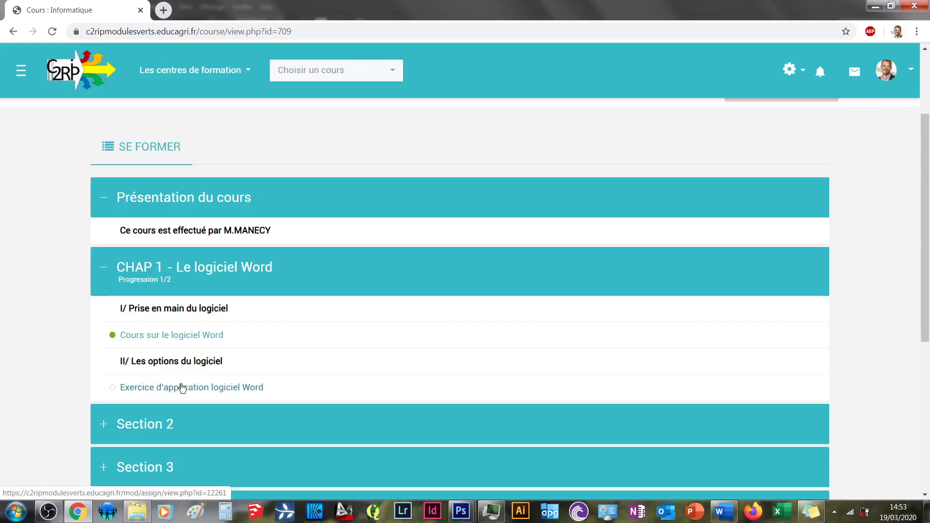
Reactivate edit mode and move Exercice d'application logiciel Word above Cours sur le logiciel Word, under I/ Prise en main du logiciel
{"action": "scroll", "coordinate": [843, 159], "scroll_direction": "up", "scroll_amount": 2}
{"action": "left_click", "coordinate": [789, 149]}
{"action": "scroll", "coordinate": [291, 351], "scroll_direction": "down", "scroll_amount": 3}
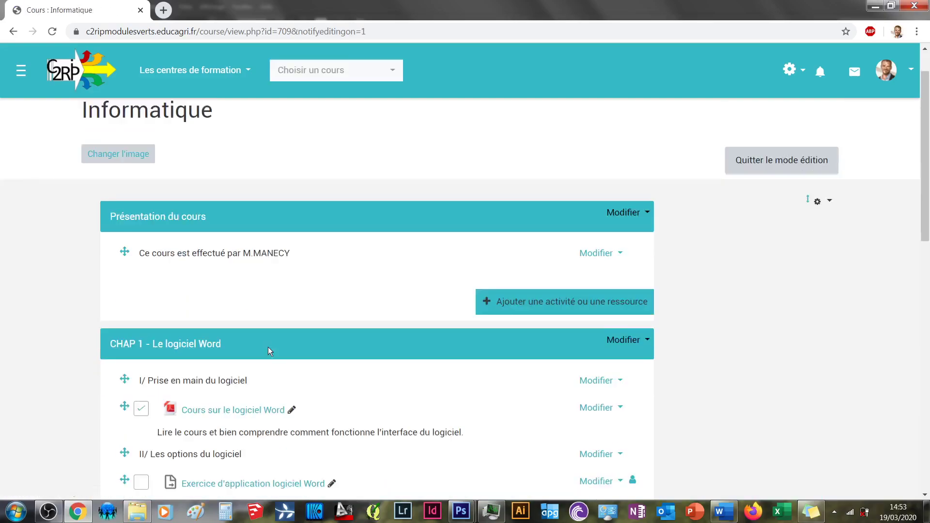
{"action": "mouse_move", "coordinate": [125, 407]}
{"action": "left_mouse_down"}
{"action": "mouse_move", "coordinate": [122, 351]}
{"action": "mouse_move", "coordinate": [125, 400]}
{"action": "left_mouse_up"}
{"action": "scroll", "coordinate": [387, 373], "scroll_direction": "down", "scroll_amount": 1}
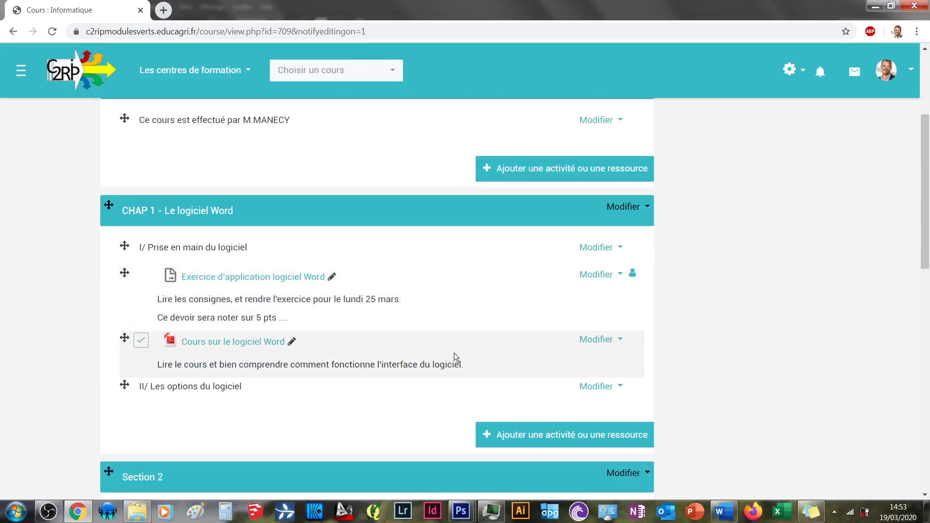
Exit edit mode and expand the CHAP 1 section to check the new order of its activities
{"action": "scroll", "coordinate": [644, 367], "scroll_direction": "up", "scroll_amount": 3}
{"action": "left_click", "coordinate": [781, 208]}
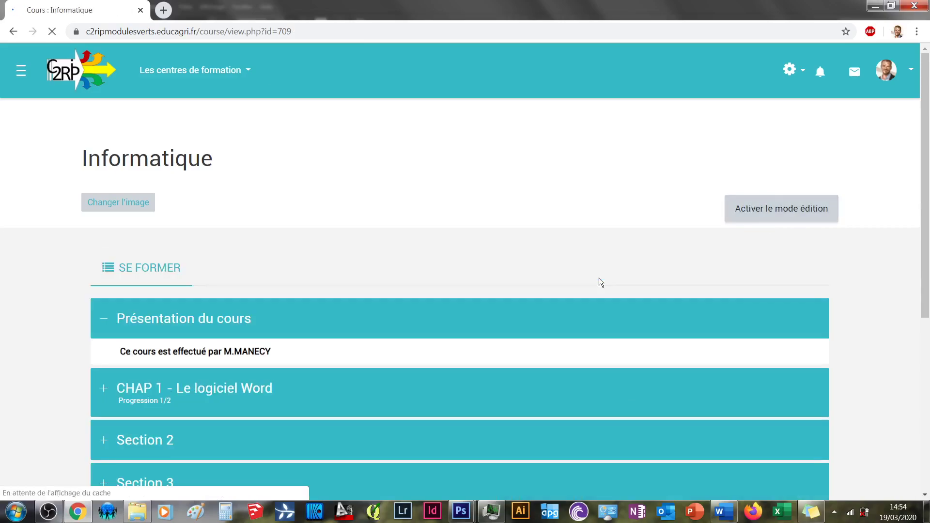
{"action": "scroll", "coordinate": [321, 291], "scroll_direction": "down", "scroll_amount": 2}
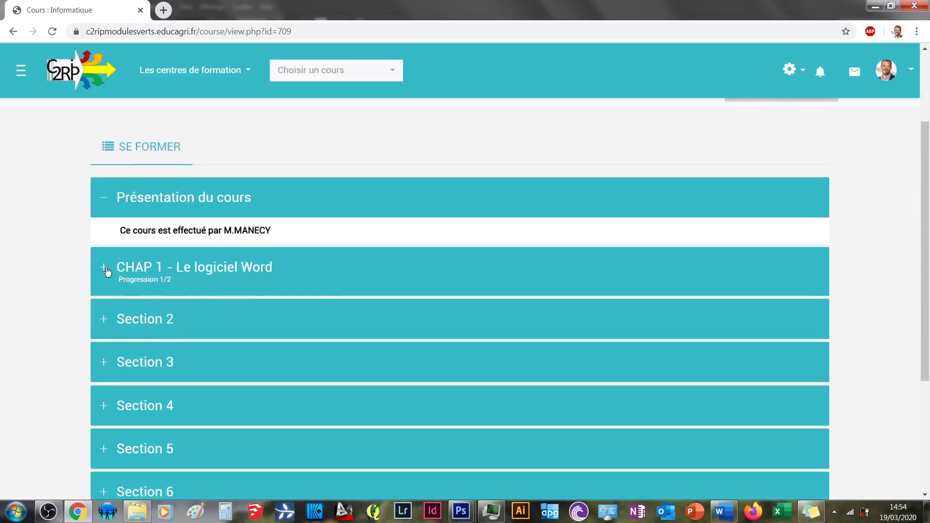
{"action": "left_click", "coordinate": [104, 268]}
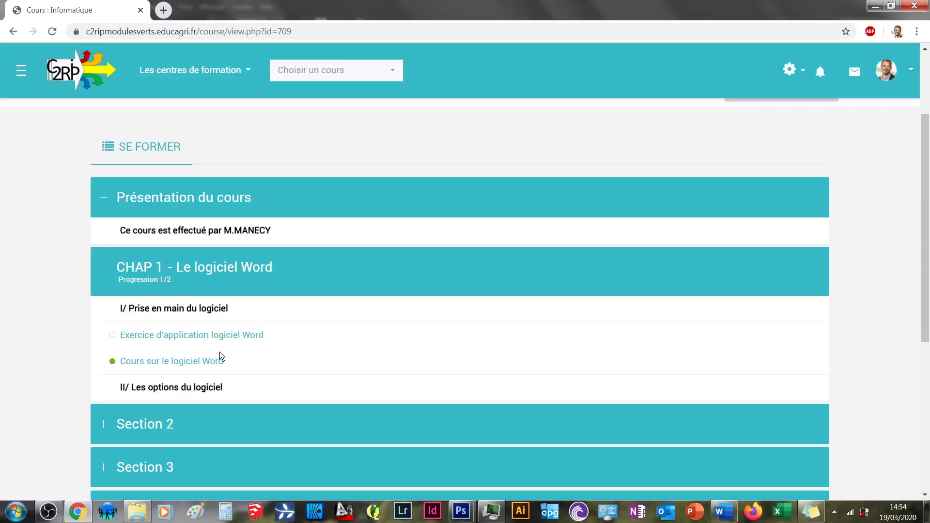
{"action": "scroll", "coordinate": [220, 355], "scroll_direction": "down", "scroll_amount": 1}
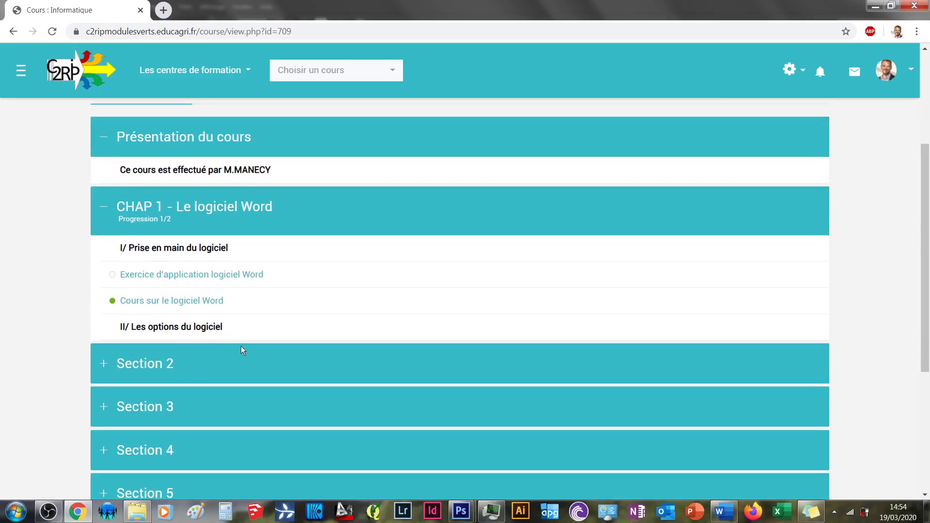